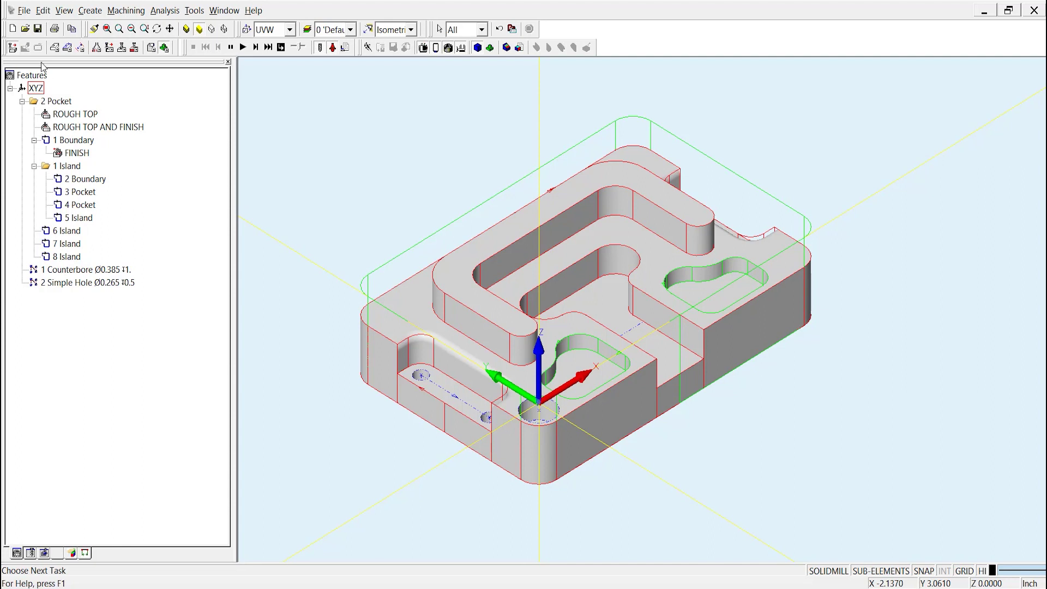
Step: Open the View menu to reach the Properties option
{"action": "left_click", "coordinate": [61, 15]}
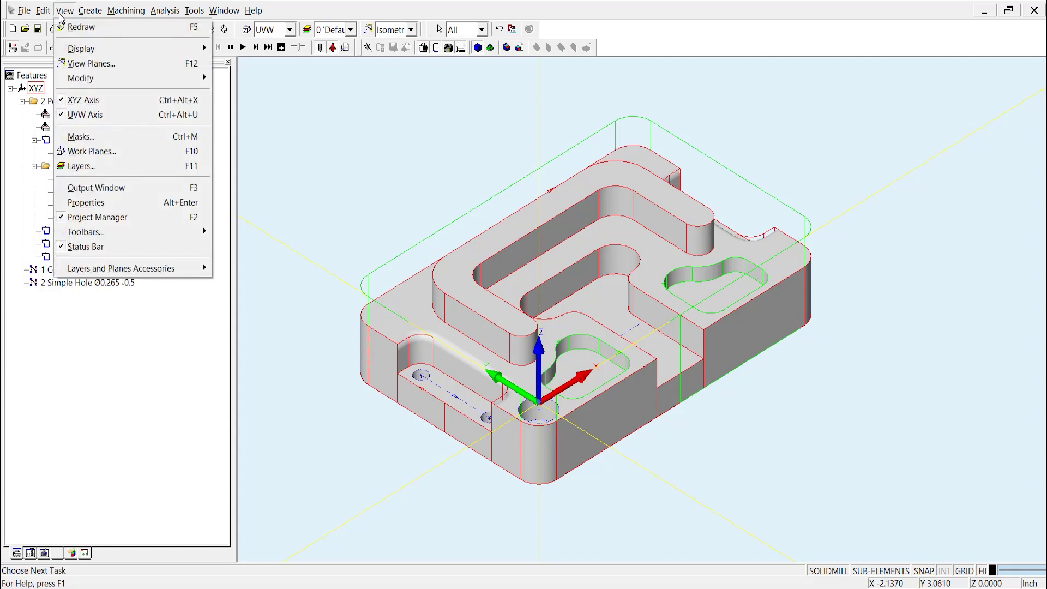
Step: Show the Key/Value Properties pane and drag its splitter upward to enlarge it
{"action": "left_click", "coordinate": [185, 209]}
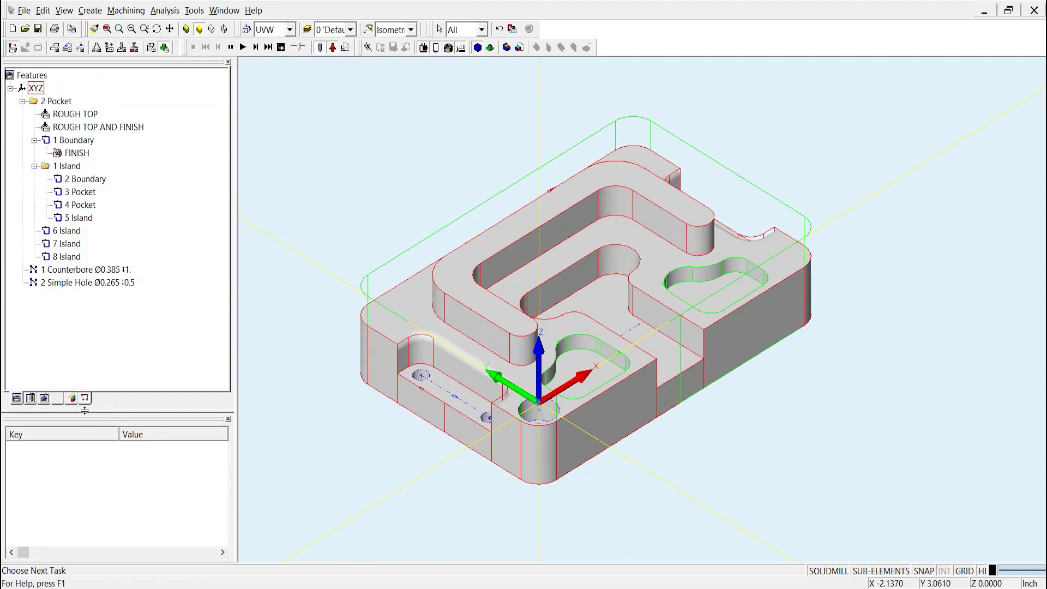
{"action": "left_click_drag", "start_coordinate": [85, 409], "coordinate": [85, 337]}
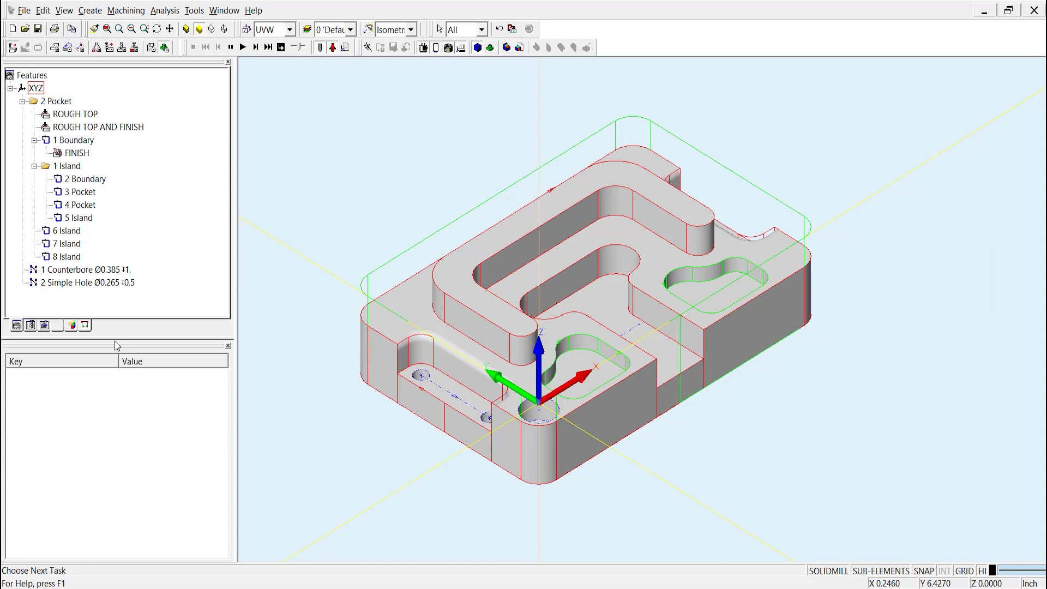
Step: Select only 3 Pocket in the Features tree so its properties are shown
{"action": "left_click", "coordinate": [86, 194]}
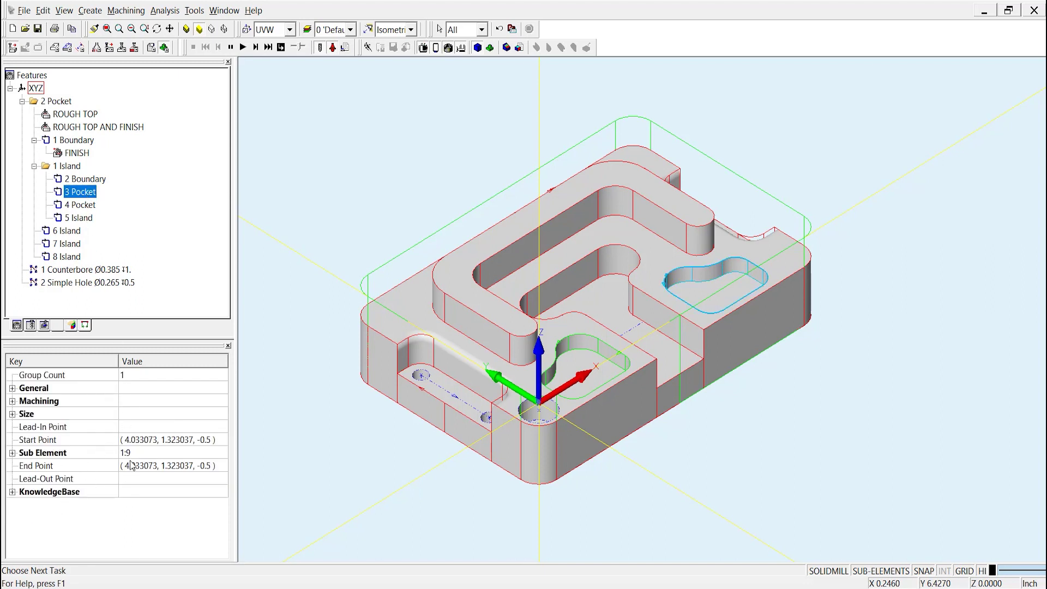
{"action": "left_click", "coordinate": [81, 206], "text": "ctrl"}
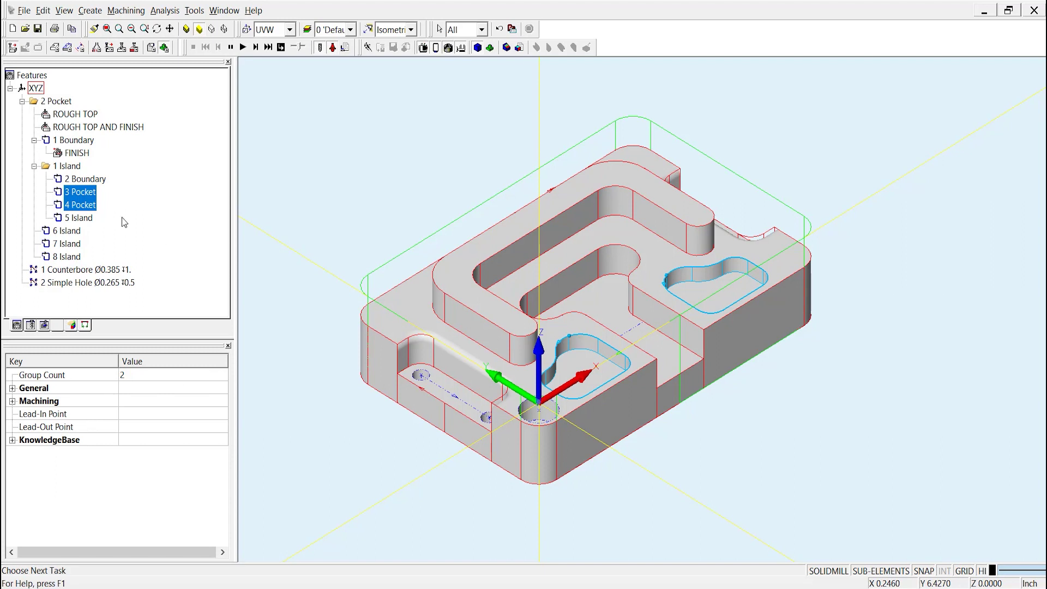
{"action": "left_click", "coordinate": [84, 194]}
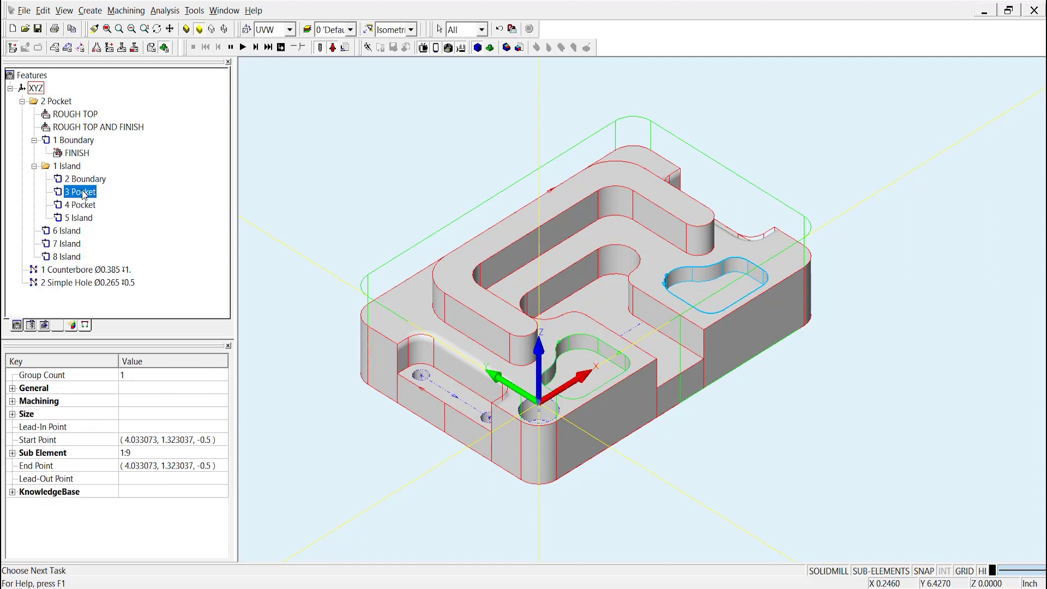
Step: Expand 3 Pocket's General properties and keep its Layer set to Default
{"action": "left_click", "coordinate": [12, 388]}
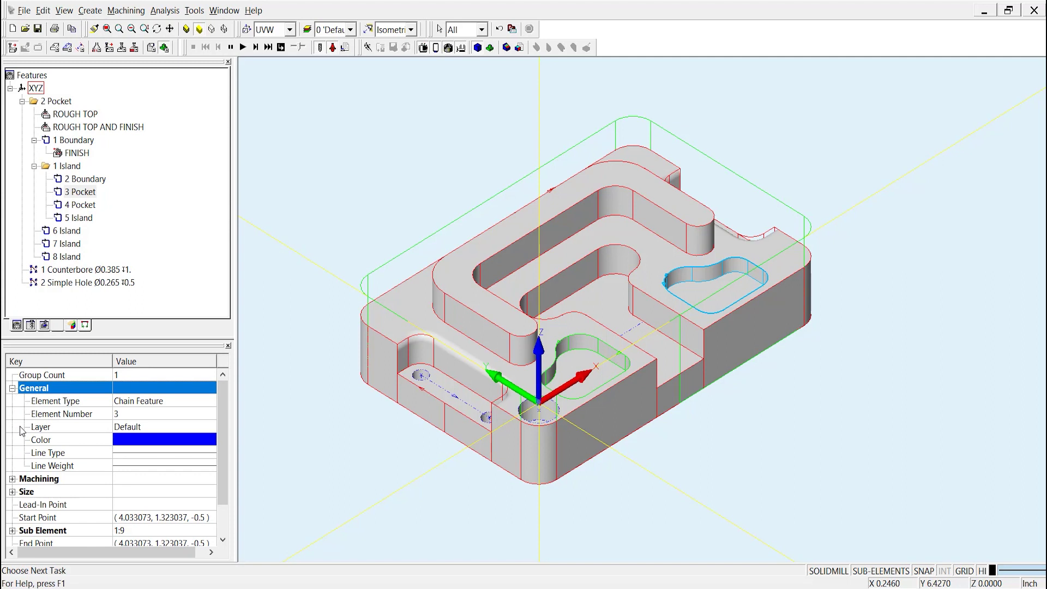
{"action": "left_click", "coordinate": [175, 429]}
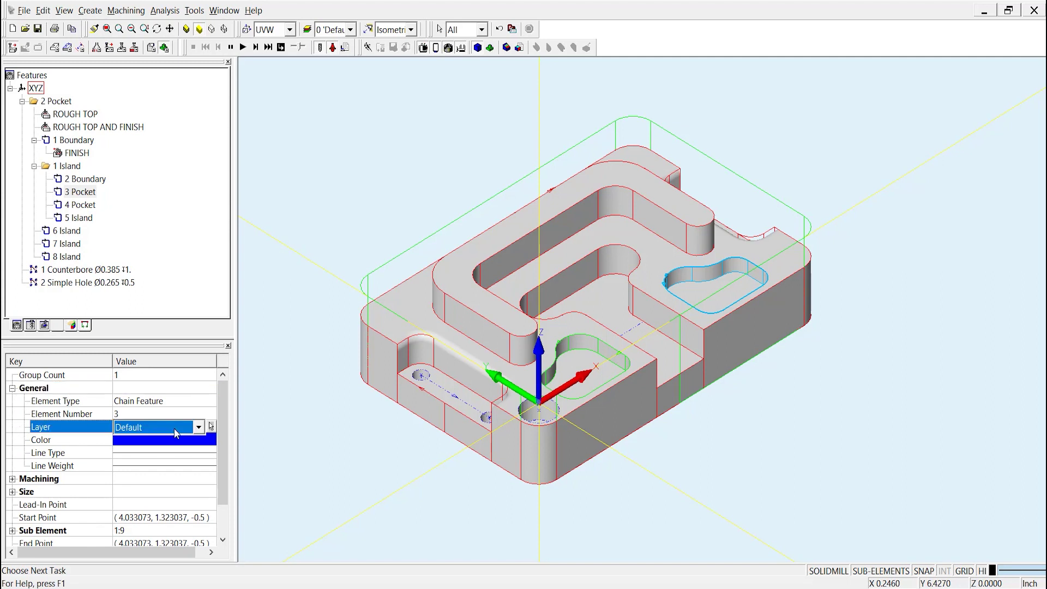
{"action": "left_click", "coordinate": [175, 430]}
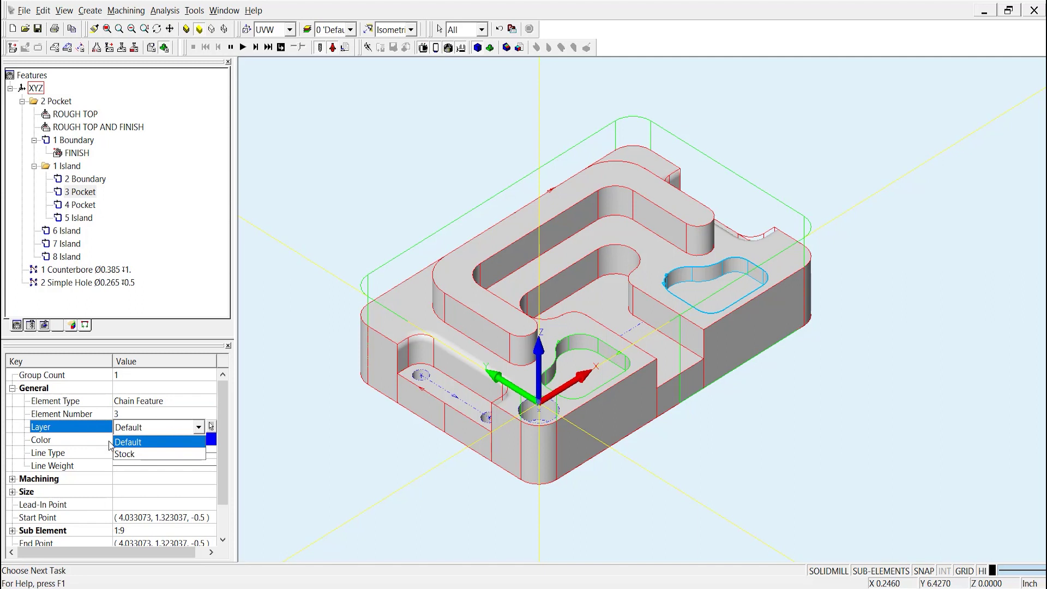
{"action": "left_click", "coordinate": [84, 432]}
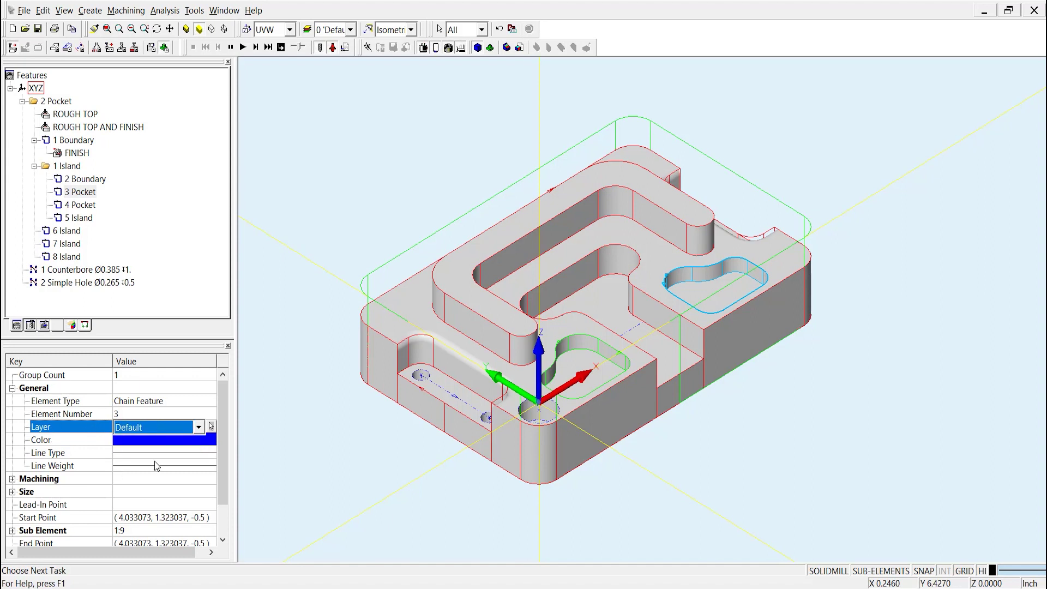
Step: Expand 3 Pocket's Machining properties and keep Top Blend Type at None
{"action": "left_click", "coordinate": [12, 478]}
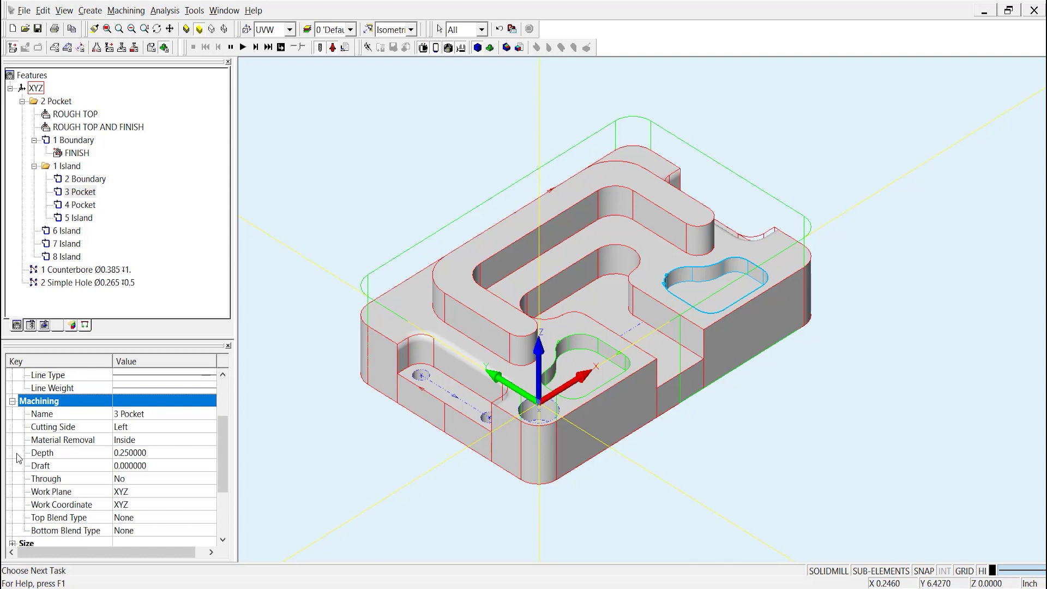
{"action": "left_click", "coordinate": [154, 517]}
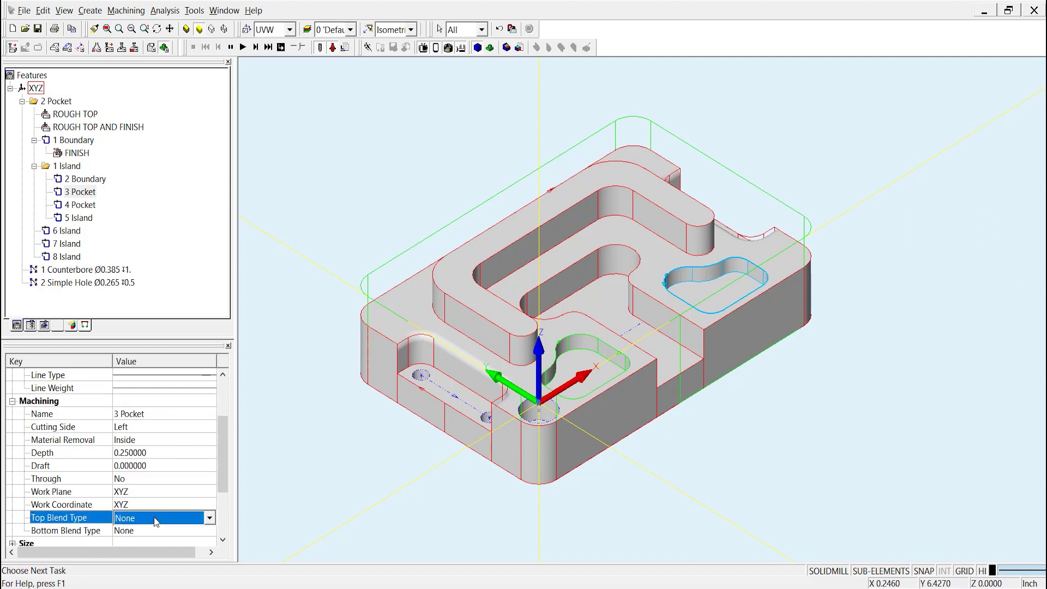
{"action": "left_click", "coordinate": [157, 521]}
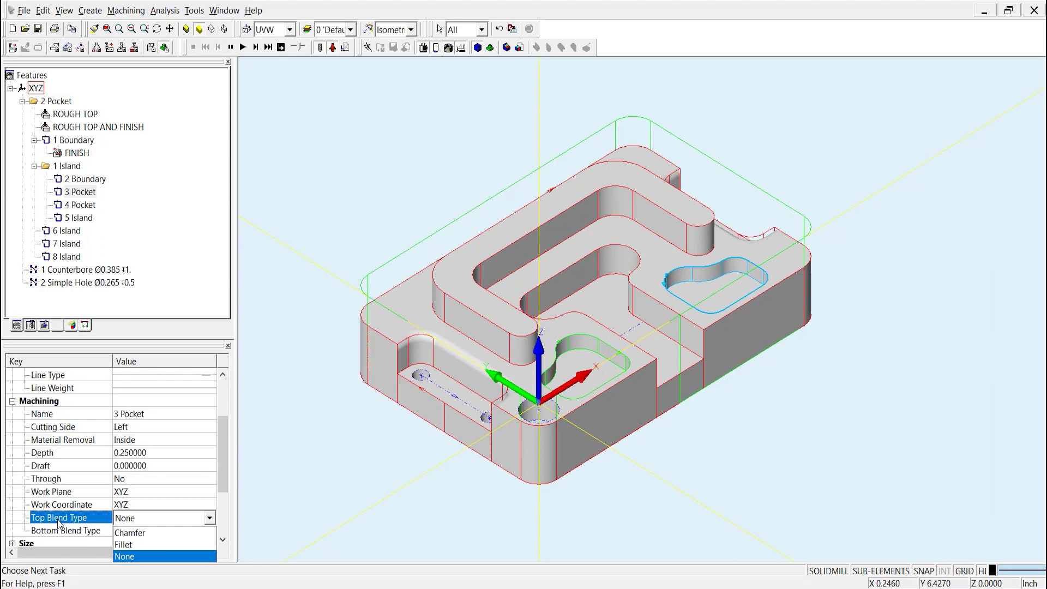
{"action": "left_click", "coordinate": [60, 522]}
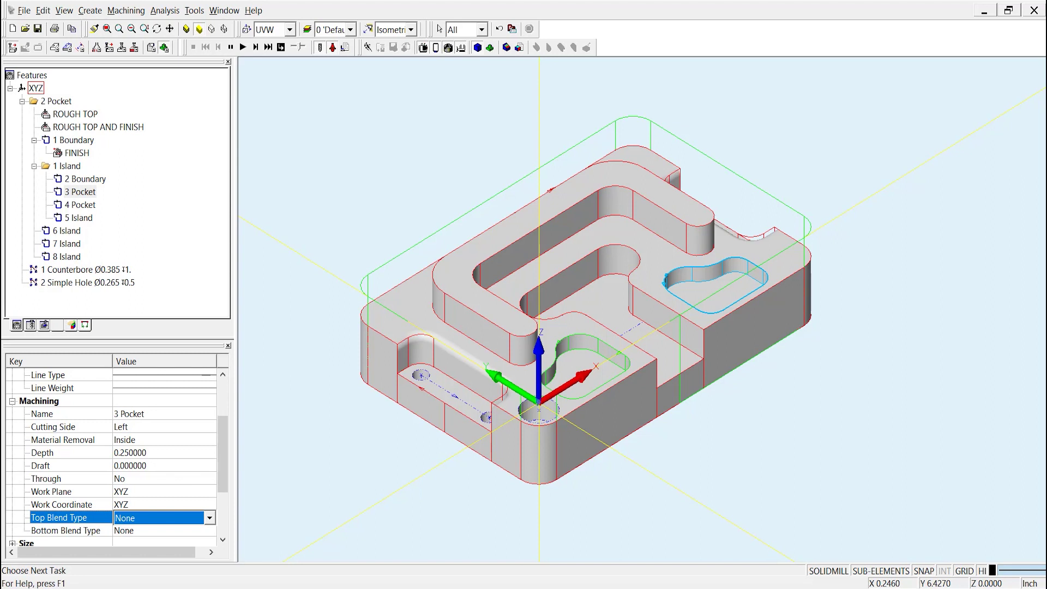
Step: Select the 1 Boundary feature and change its Depth from 1.5 to 1.25
{"action": "left_click", "coordinate": [109, 519]}
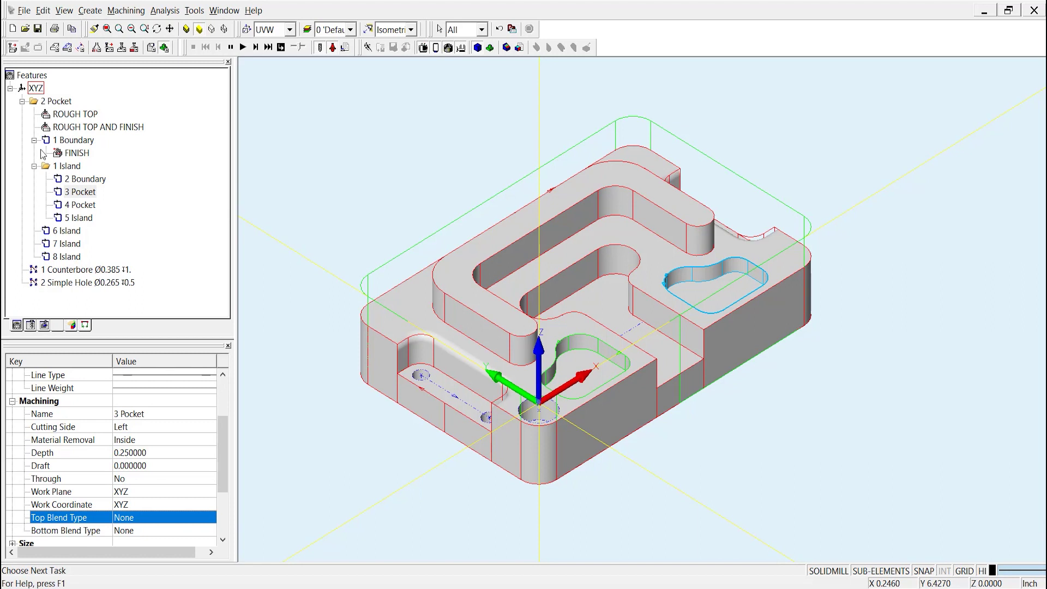
{"action": "left_click", "coordinate": [76, 142]}
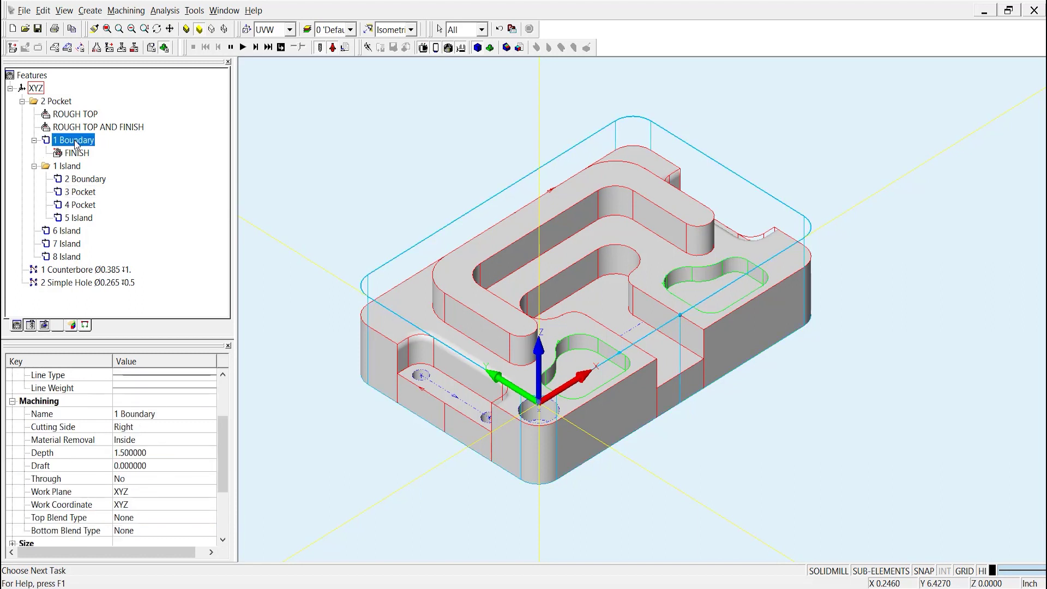
{"action": "left_click", "coordinate": [77, 154]}
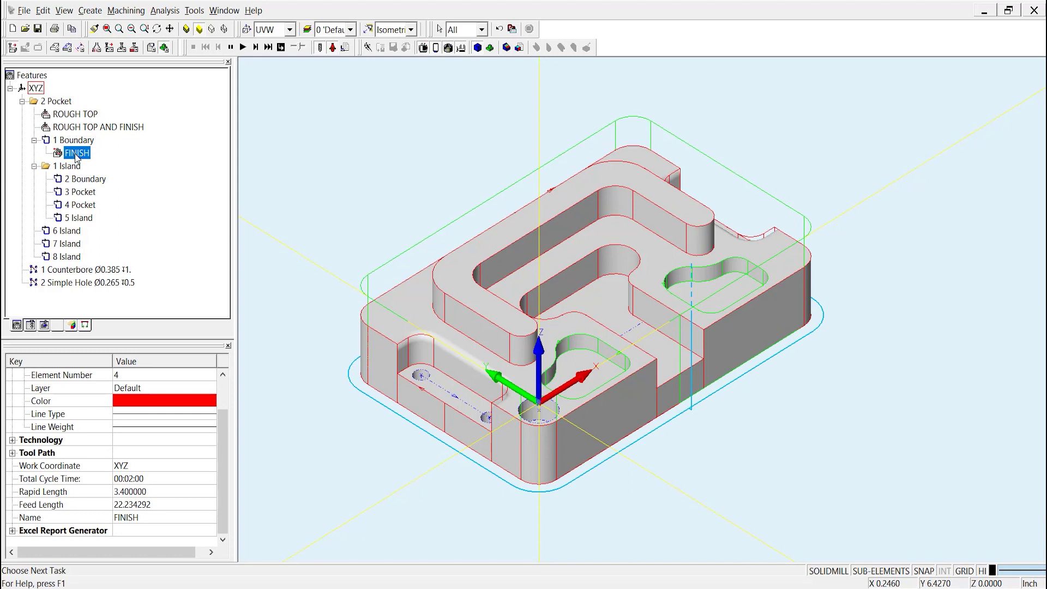
{"action": "left_click", "coordinate": [80, 143]}
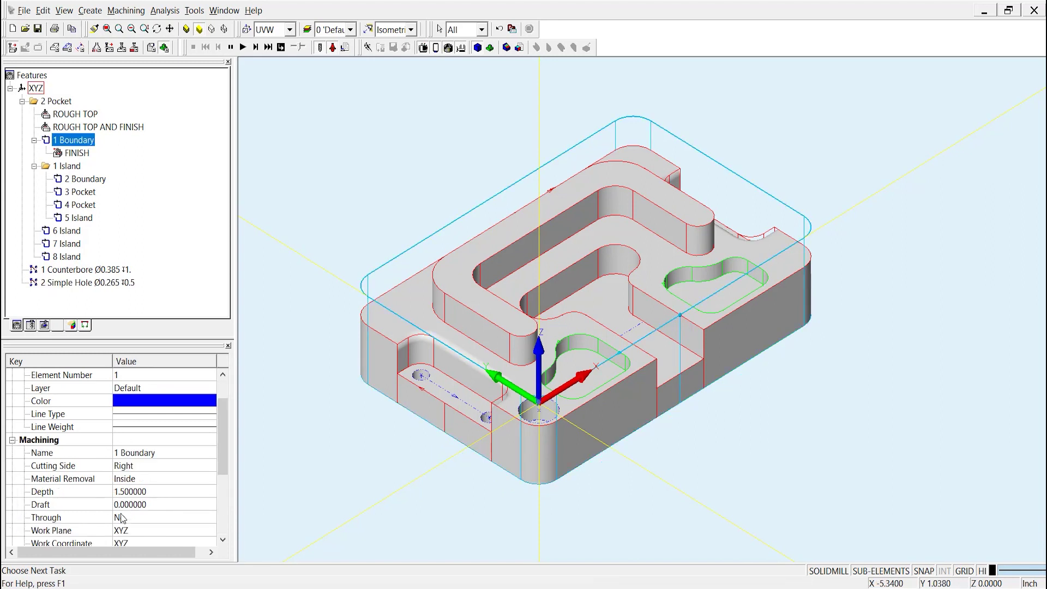
{"action": "left_click", "coordinate": [156, 490]}
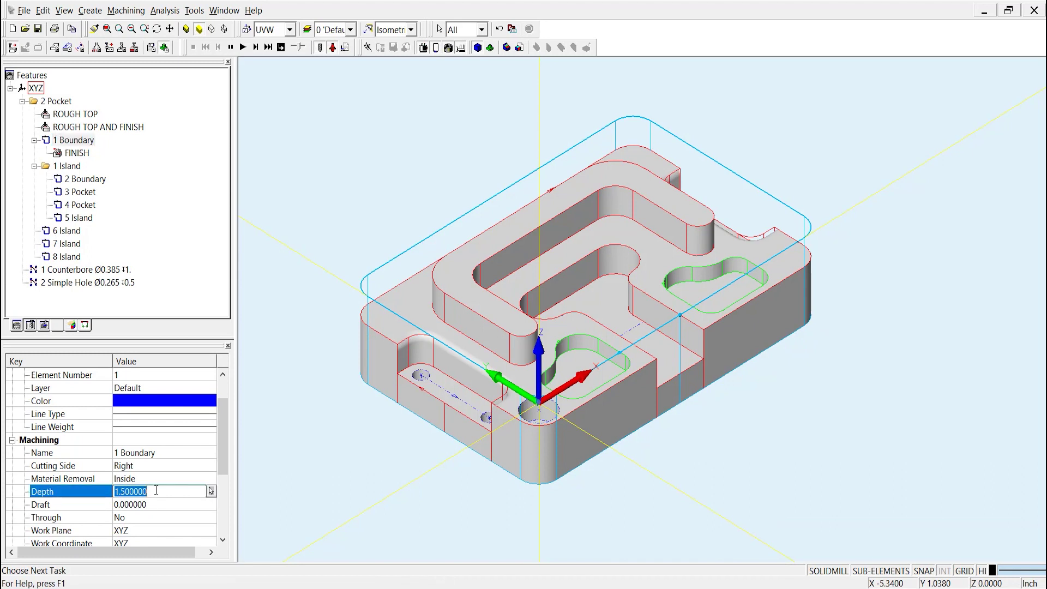
{"action": "type", "text": "1.25"}
{"action": "key", "text": "Return"}
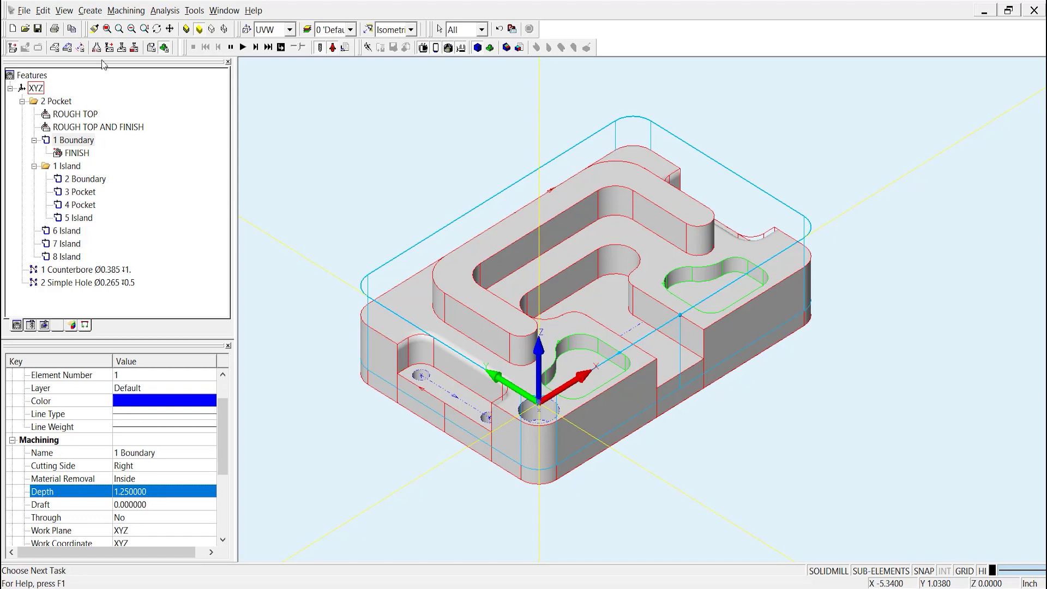
Step: Reset the FINISH operation's Total Depth to System Default (1.25) and rebuild its toolpath
{"action": "left_click", "coordinate": [77, 154]}
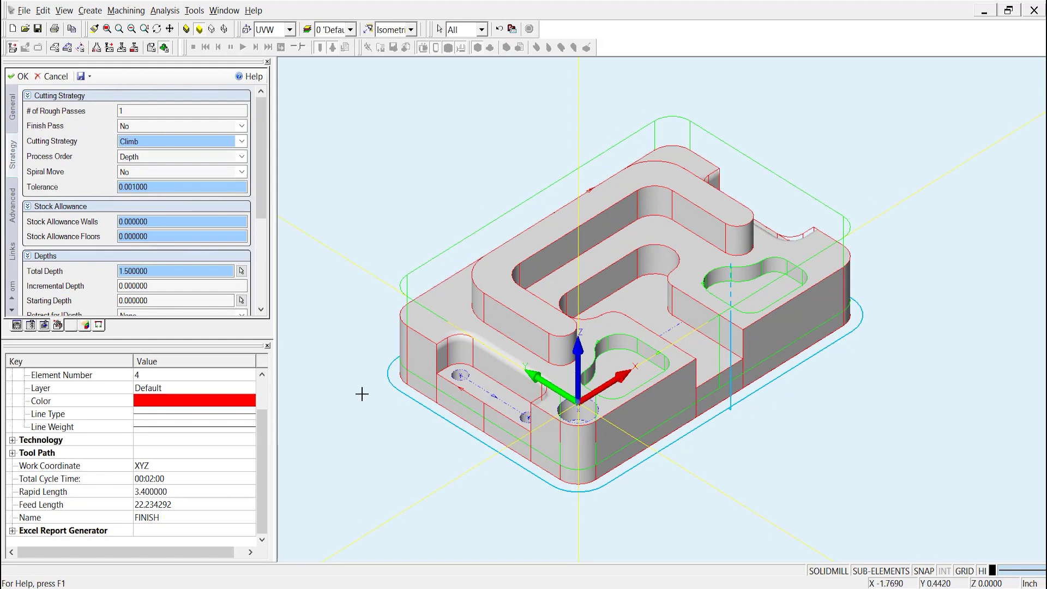
{"action": "right_click", "coordinate": [160, 275]}
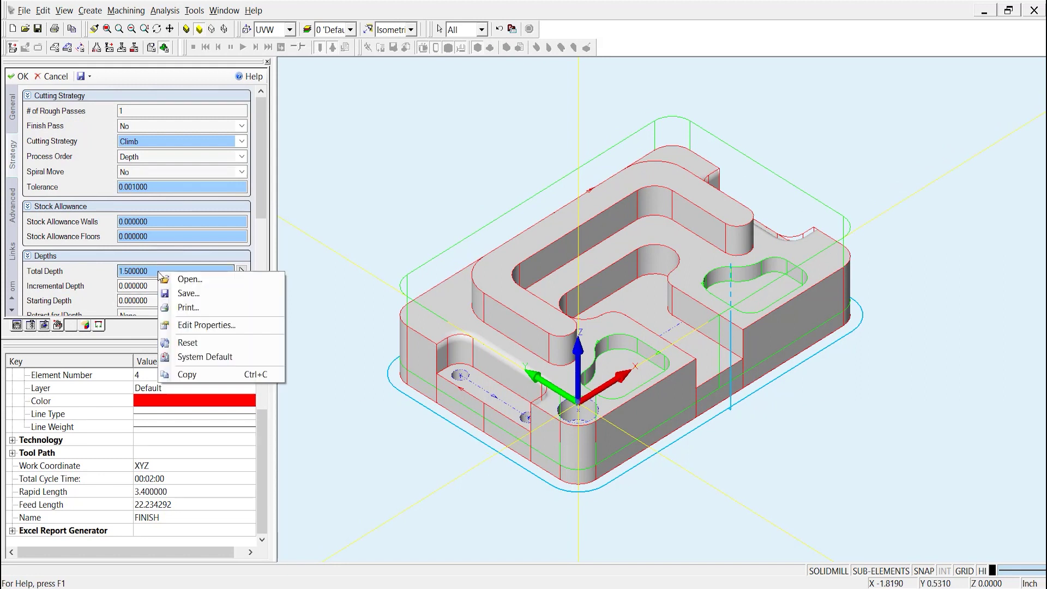
{"action": "left_click", "coordinate": [204, 357]}
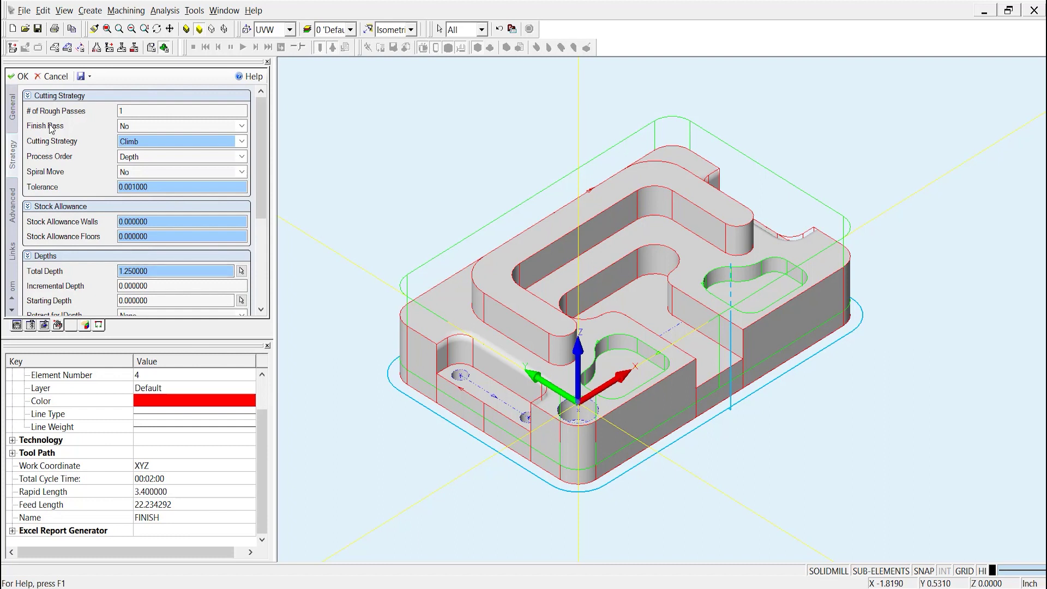
{"action": "left_click", "coordinate": [22, 78]}
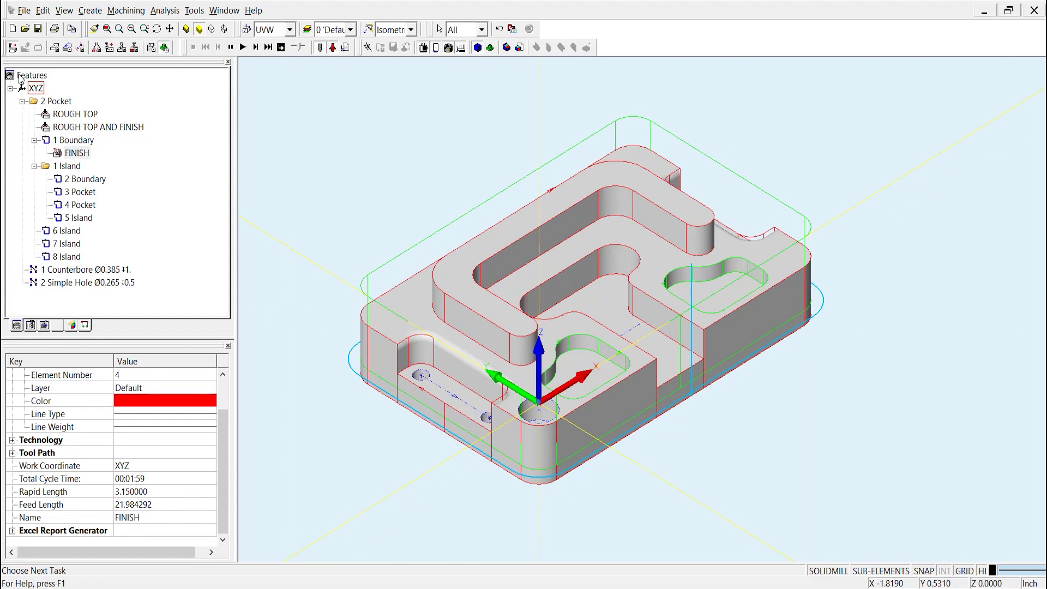
Step: Show 3 Pocket's Size group: bounding box 1.375 by 1.216732, length 4.432578, minimum radius 0.265
{"action": "left_click", "coordinate": [35, 101]}
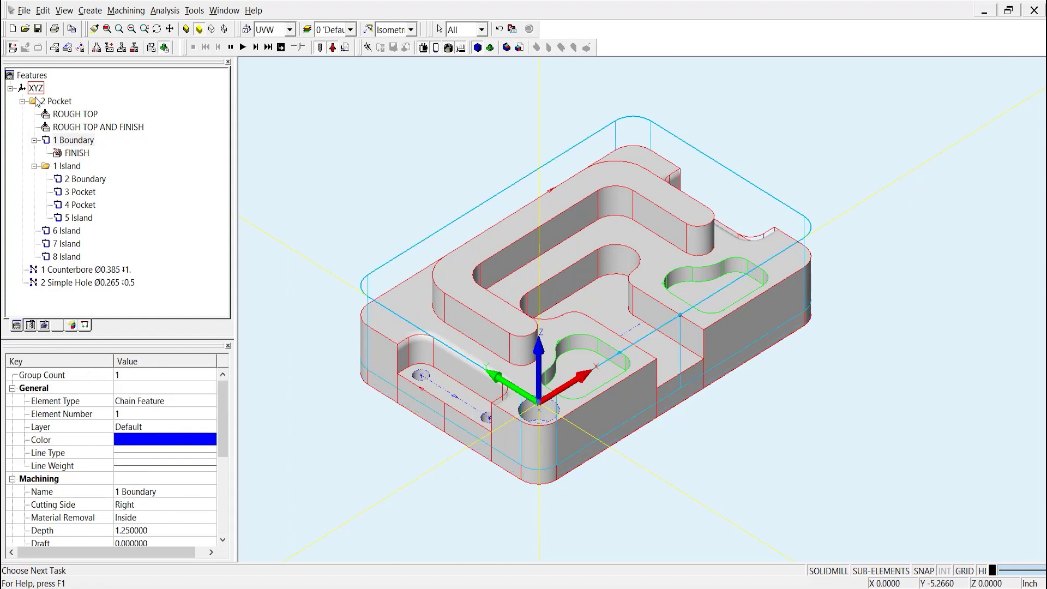
{"action": "left_click", "coordinate": [79, 194]}
{"action": "left_click_drag", "start_coordinate": [220, 412], "coordinate": [218, 489]}
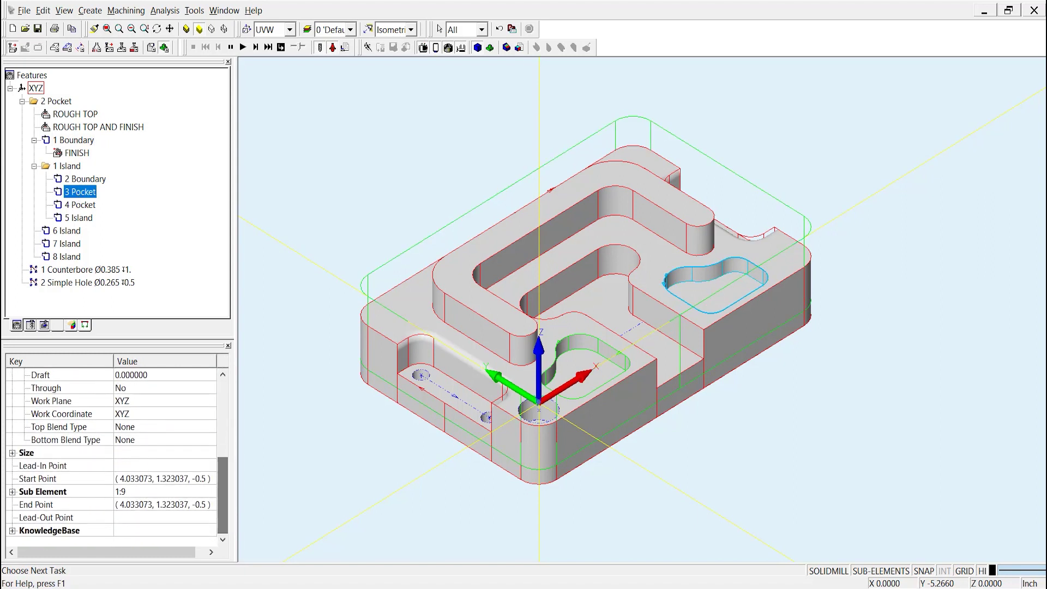
{"action": "left_click", "coordinate": [12, 453]}
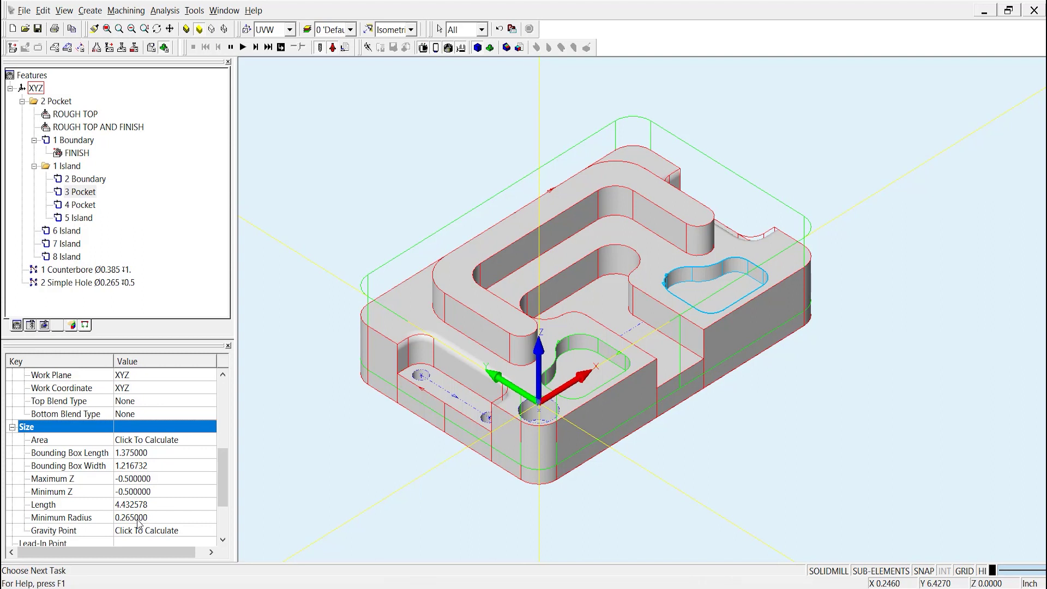
{"action": "left_click_drag", "start_coordinate": [220, 480], "coordinate": [222, 504]}
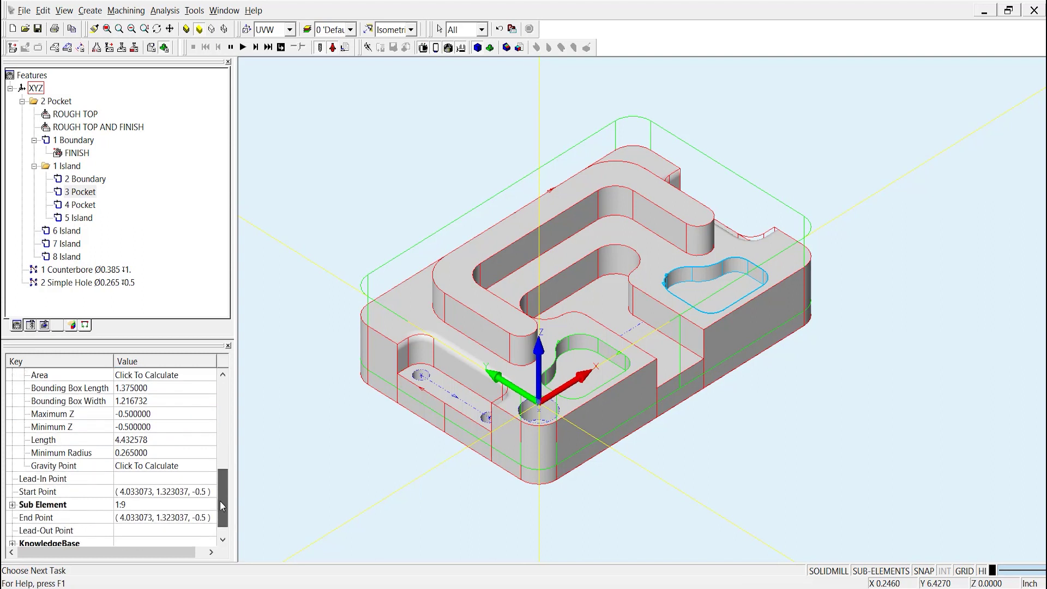
Step: Expand Sub Element and select 1 Boundary, whose Open Edge reads False
{"action": "left_click", "coordinate": [15, 506]}
{"action": "left_click", "coordinate": [13, 506]}
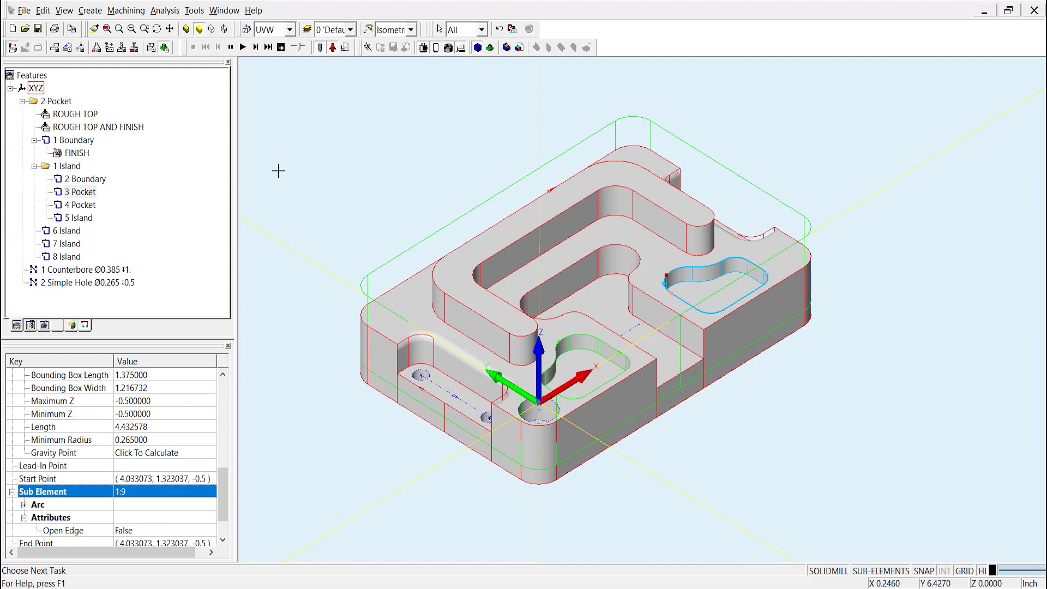
{"action": "left_click", "coordinate": [86, 142]}
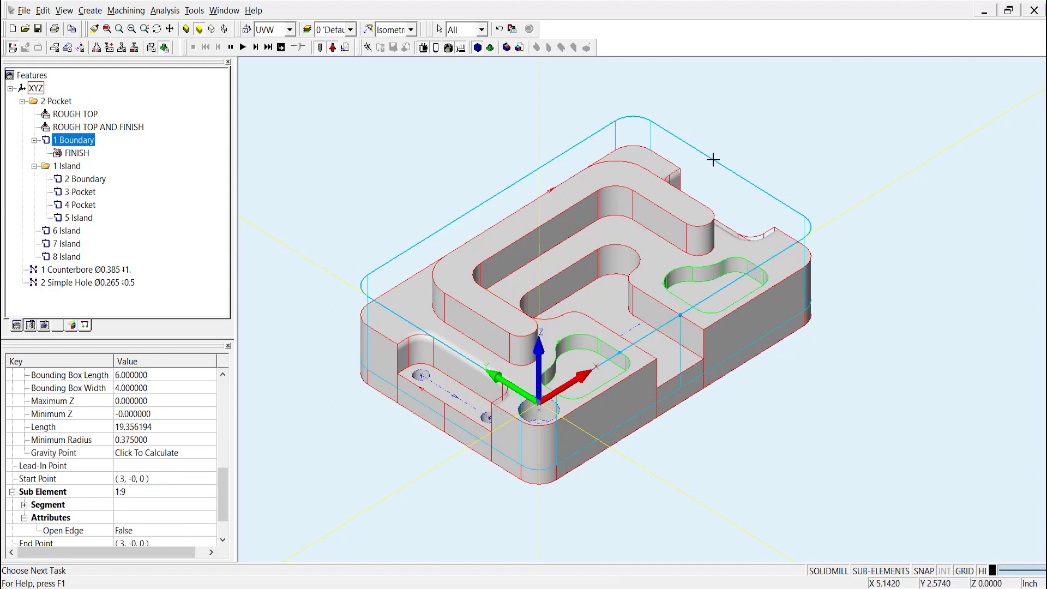
Step: View the ROUGH TOP toolpath, then ROUGH TOP AND FINISH with its 00:04:55 cycle time
{"action": "left_click", "coordinate": [73, 118]}
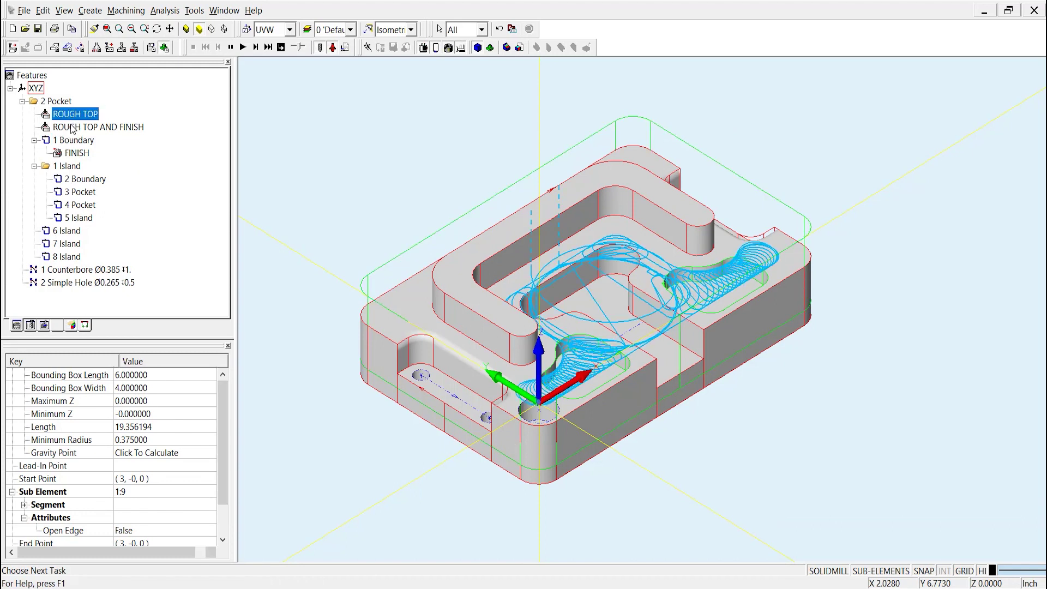
{"action": "left_click", "coordinate": [78, 128]}
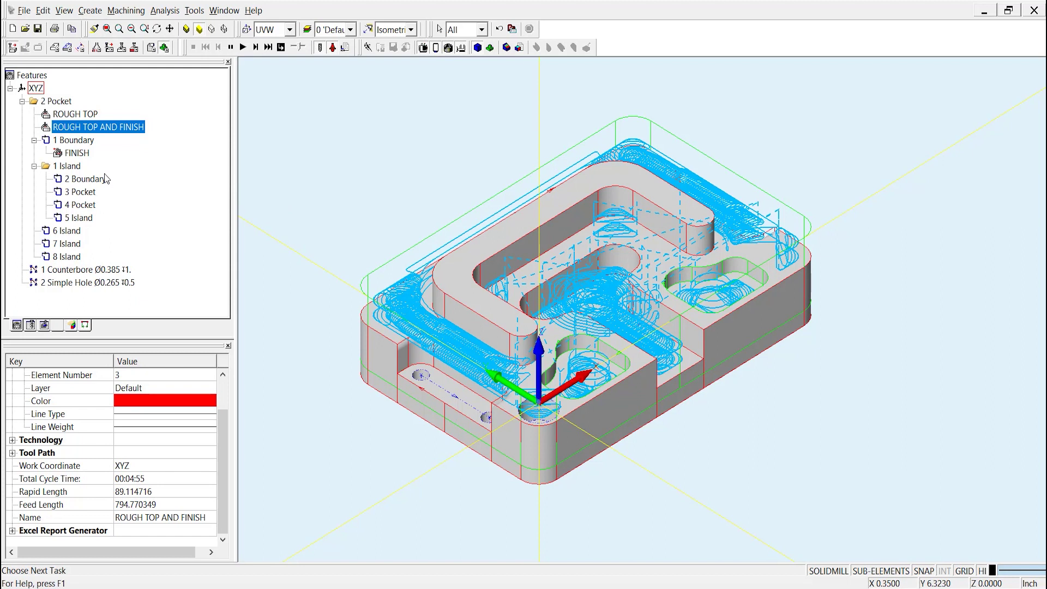
Step: Pick and confirm the top boundary chain of 1 Boundary, showing Open Edge False
{"action": "left_click", "coordinate": [83, 144]}
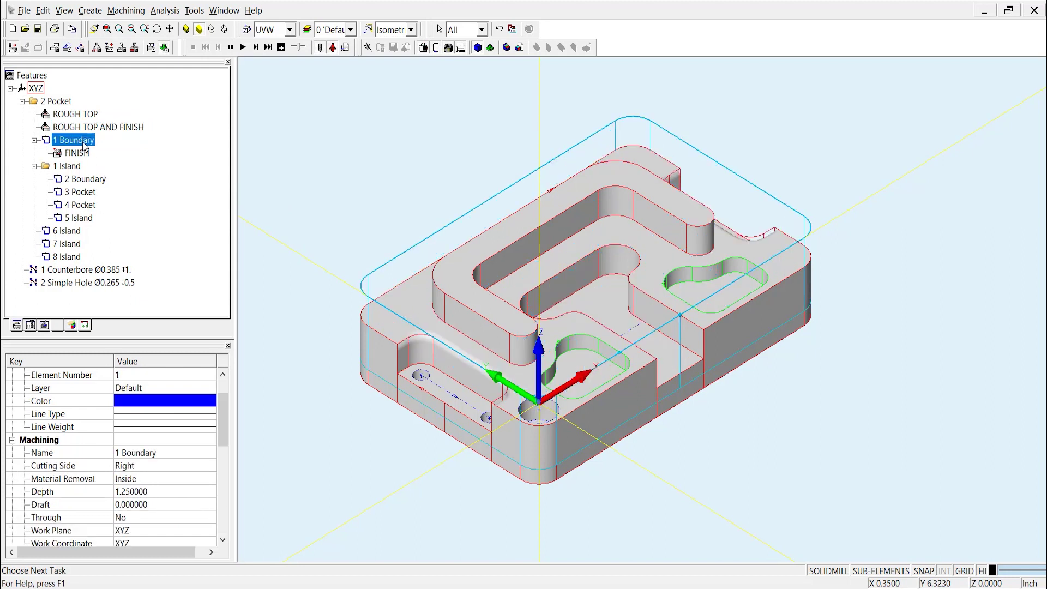
{"action": "left_click", "coordinate": [429, 234]}
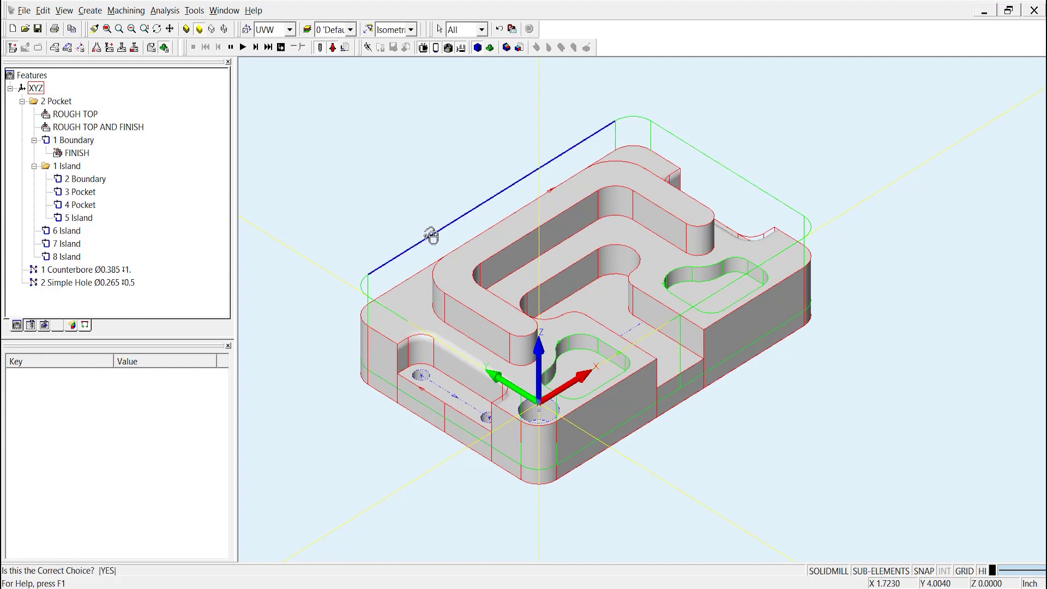
{"action": "left_click", "coordinate": [482, 206]}
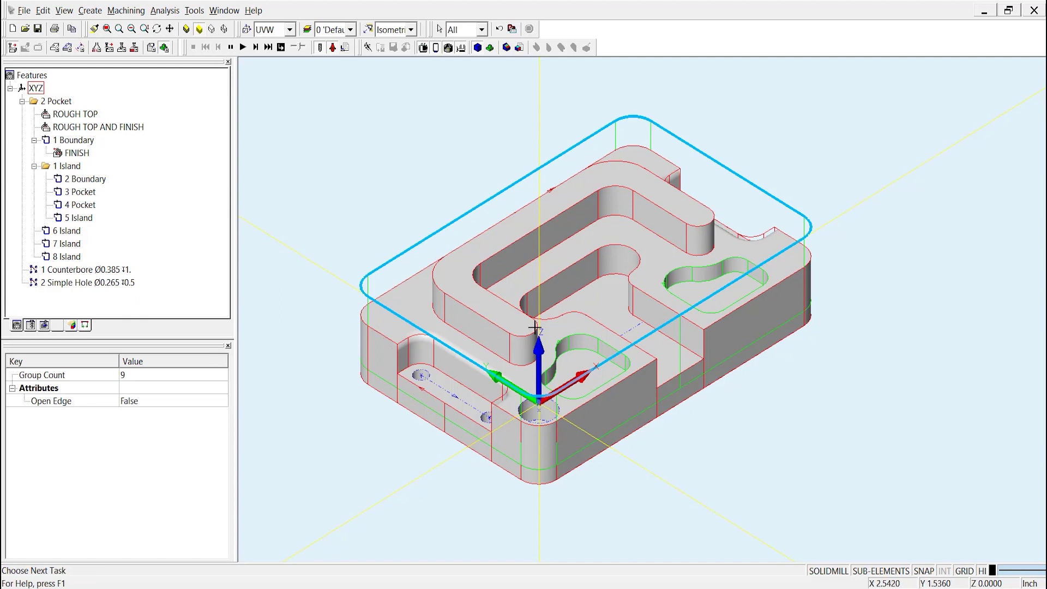
Step: Change the outer boundary chain's Open Edge from False to True, then deselect it
{"action": "left_click", "coordinate": [155, 407]}
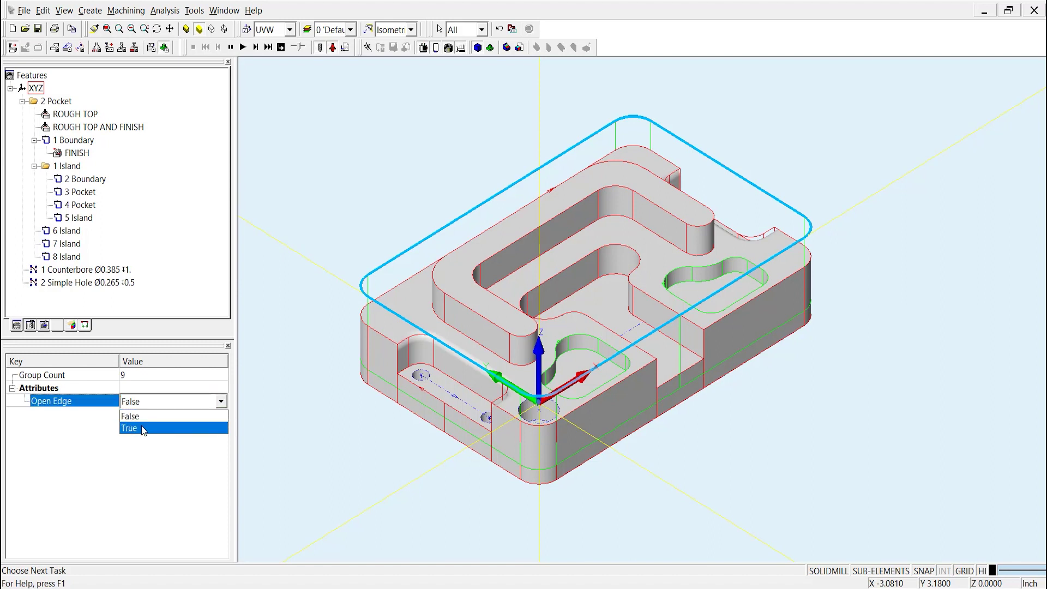
{"action": "left_click", "coordinate": [143, 428]}
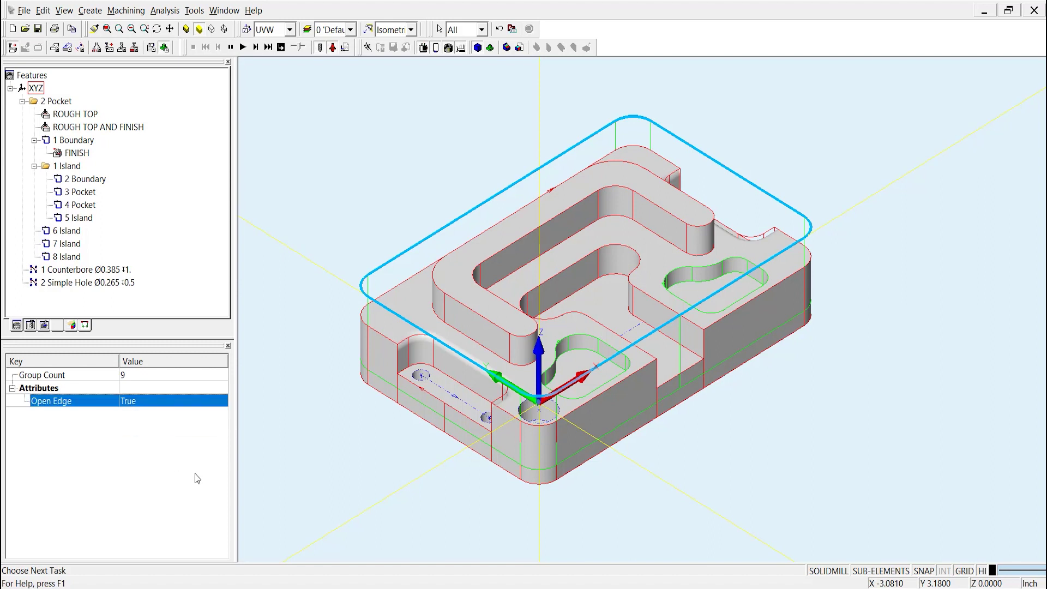
{"action": "left_click", "coordinate": [331, 216]}
{"action": "scroll", "coordinate": [382, 271], "scroll_direction": "up", "scroll_amount": 2}
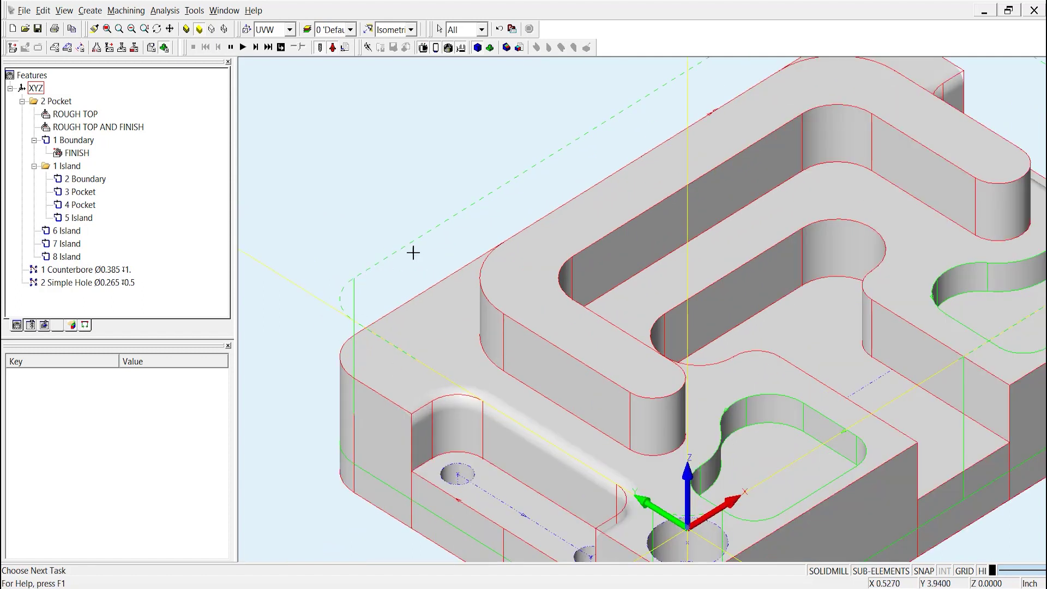
{"action": "scroll", "coordinate": [429, 244], "scroll_direction": "down", "scroll_amount": 1}
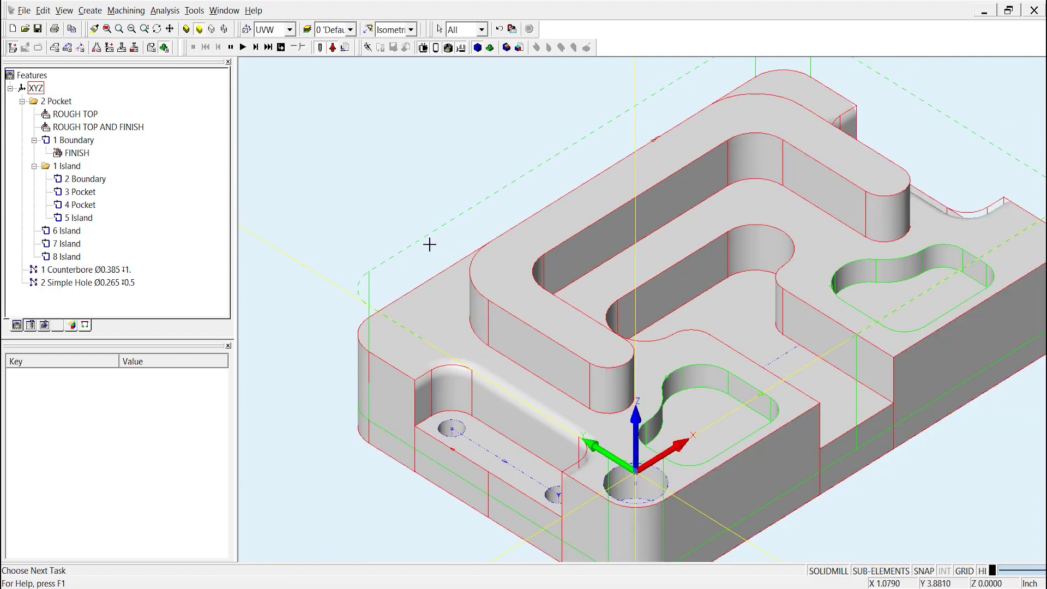
Step: Rebuild the ROUGH TOP and ROUGH TOP AND FINISH toolpaths via Machining > Rebuild
{"action": "left_click", "coordinate": [75, 114]}
{"action": "left_click", "coordinate": [81, 127], "text": "ctrl"}
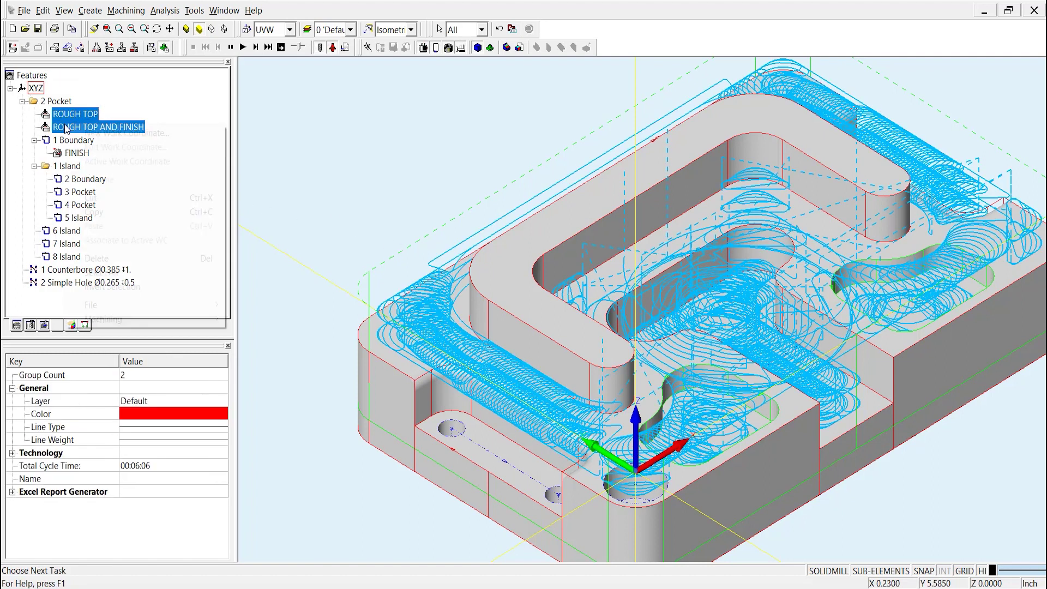
{"action": "right_click", "coordinate": [65, 126]}
{"action": "mouse_move", "coordinate": [110, 319]}
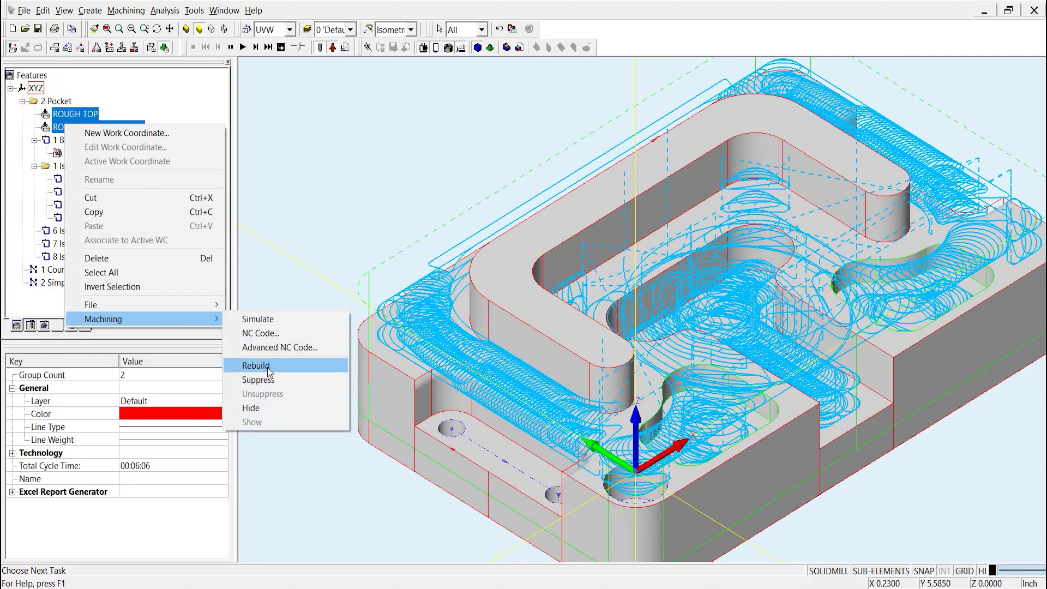
{"action": "left_click", "coordinate": [267, 366]}
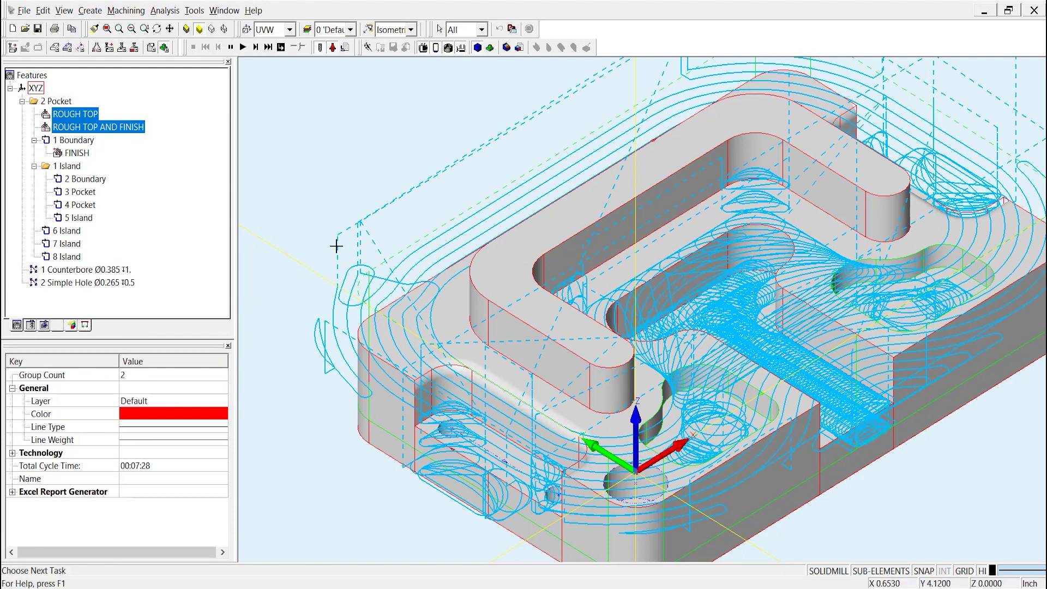
{"action": "scroll", "coordinate": [336, 246], "scroll_direction": "down", "scroll_amount": 2}
{"action": "scroll", "coordinate": [336, 246], "scroll_direction": "down", "scroll_amount": 1}
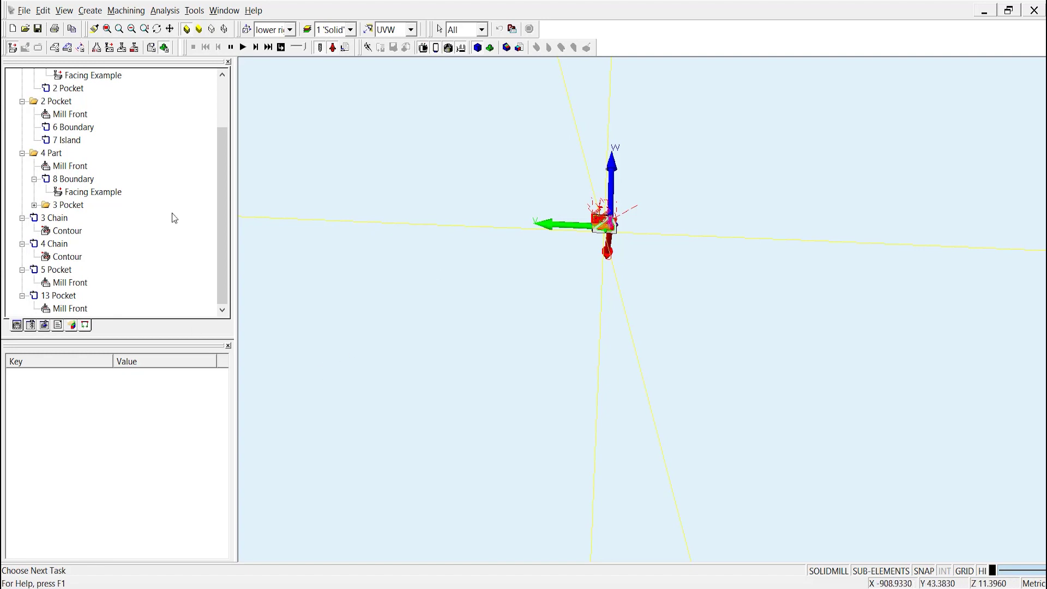
Step: Review the Technology and General settings of the 3 Chain and 4 Chain Contours
{"action": "left_click", "coordinate": [74, 233]}
{"action": "left_click", "coordinate": [67, 256], "text": "ctrl"}
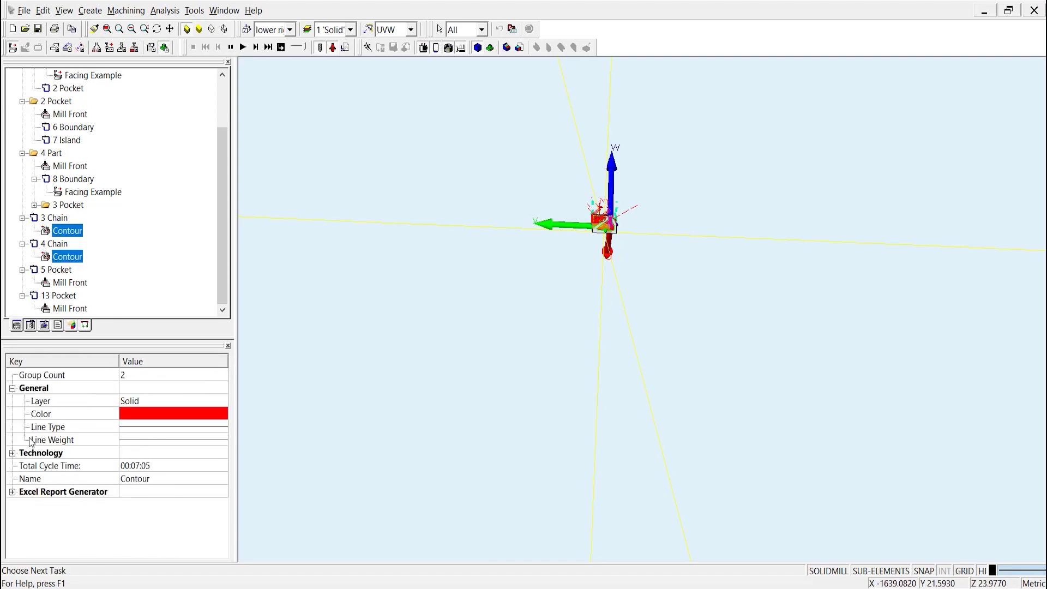
{"action": "left_click", "coordinate": [12, 453]}
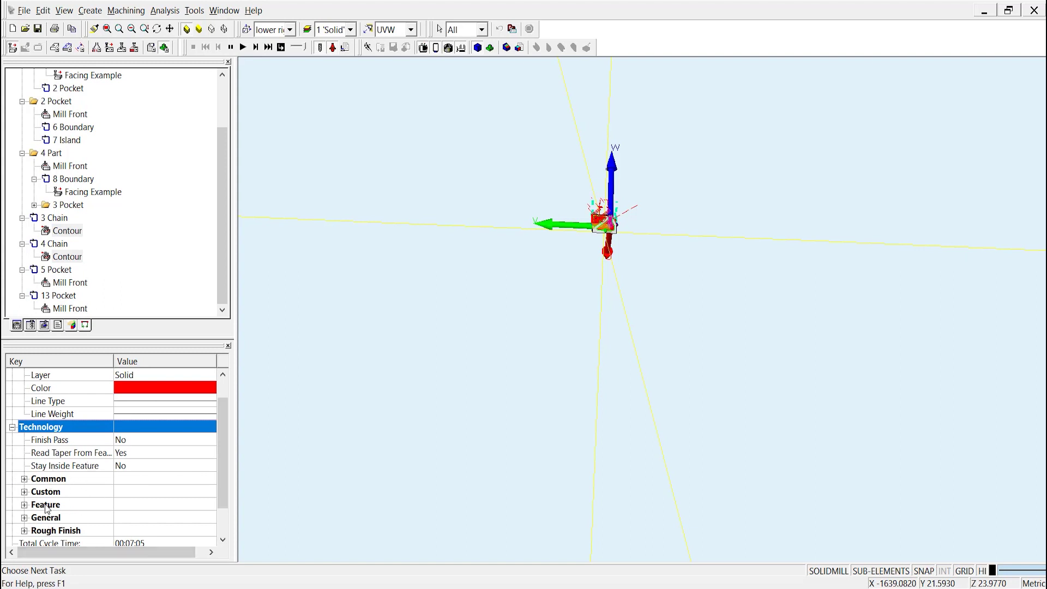
{"action": "left_click", "coordinate": [25, 517]}
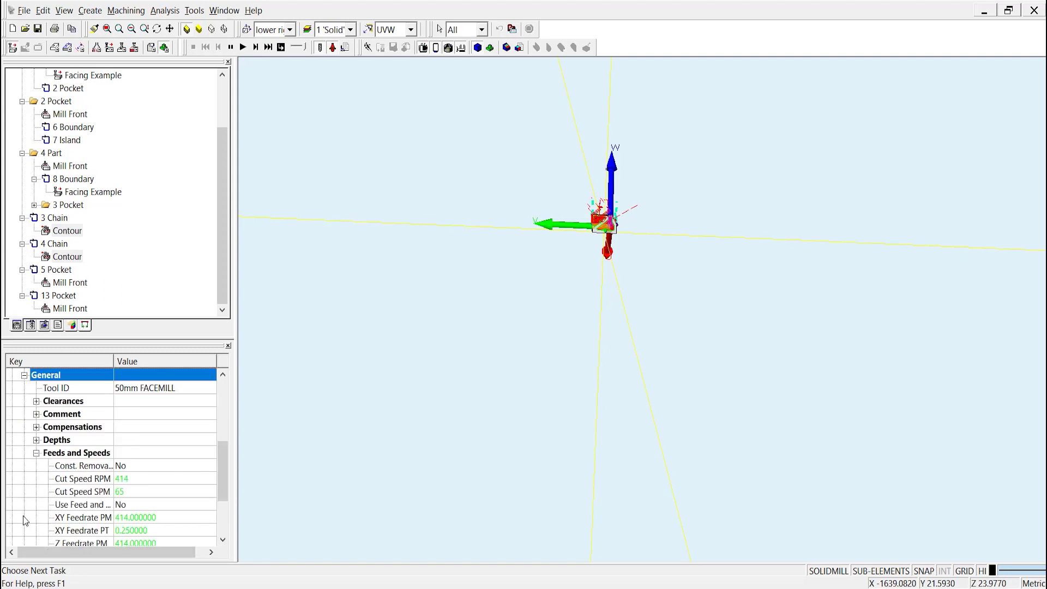
{"action": "left_click", "coordinate": [37, 453]}
Step: Show the 4 Chain Contour's Rotary Angles, reading A 30 and C 180
{"action": "left_click", "coordinate": [66, 257]}
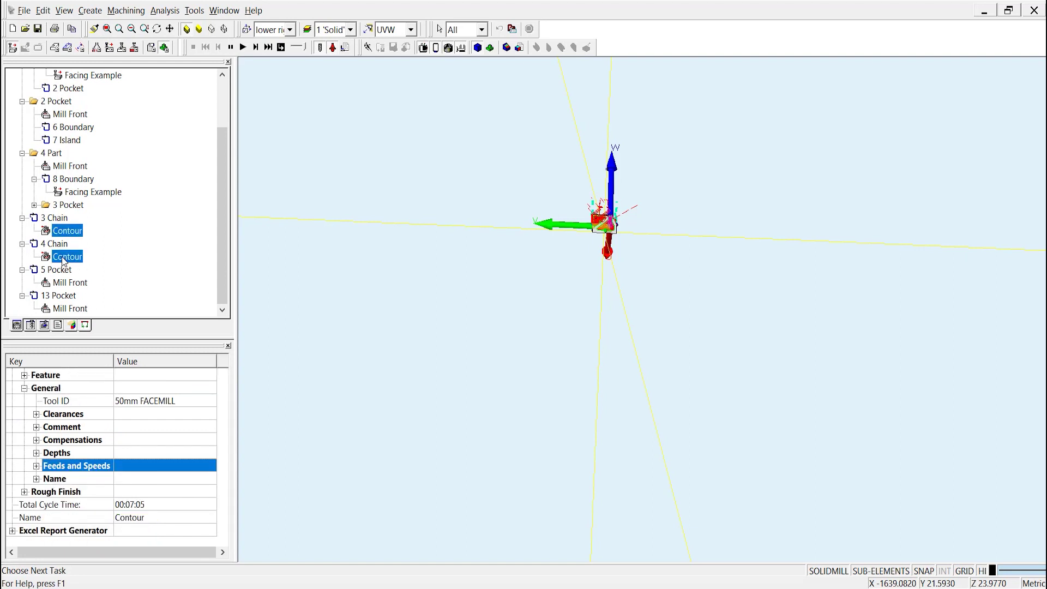
{"action": "scroll", "coordinate": [33, 474], "scroll_direction": "up", "scroll_amount": 1}
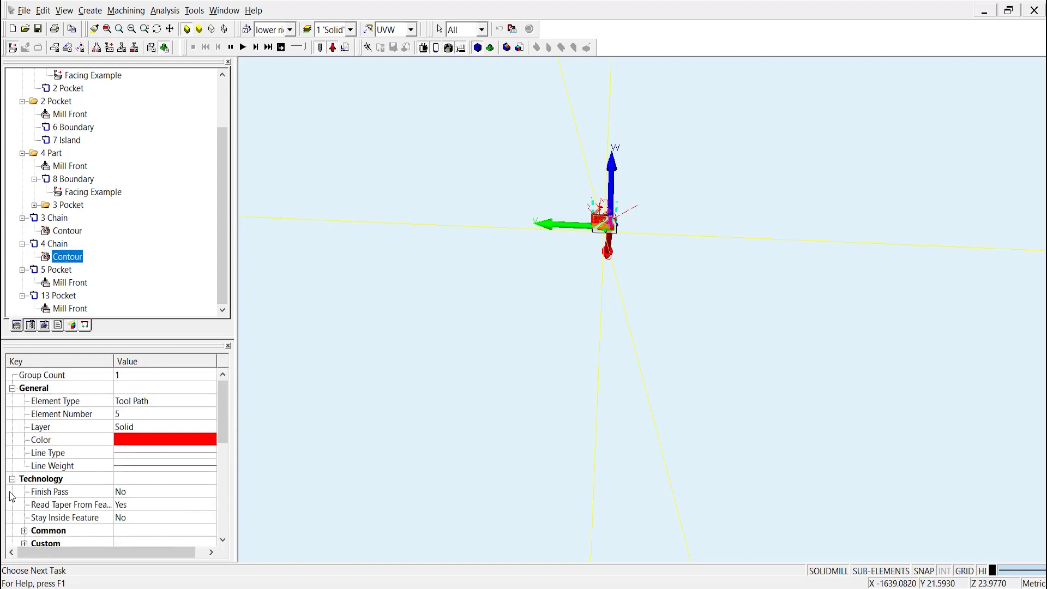
{"action": "left_click", "coordinate": [16, 480]}
{"action": "left_click", "coordinate": [12, 479]}
{"action": "scroll", "coordinate": [13, 482], "scroll_direction": "down", "scroll_amount": 1}
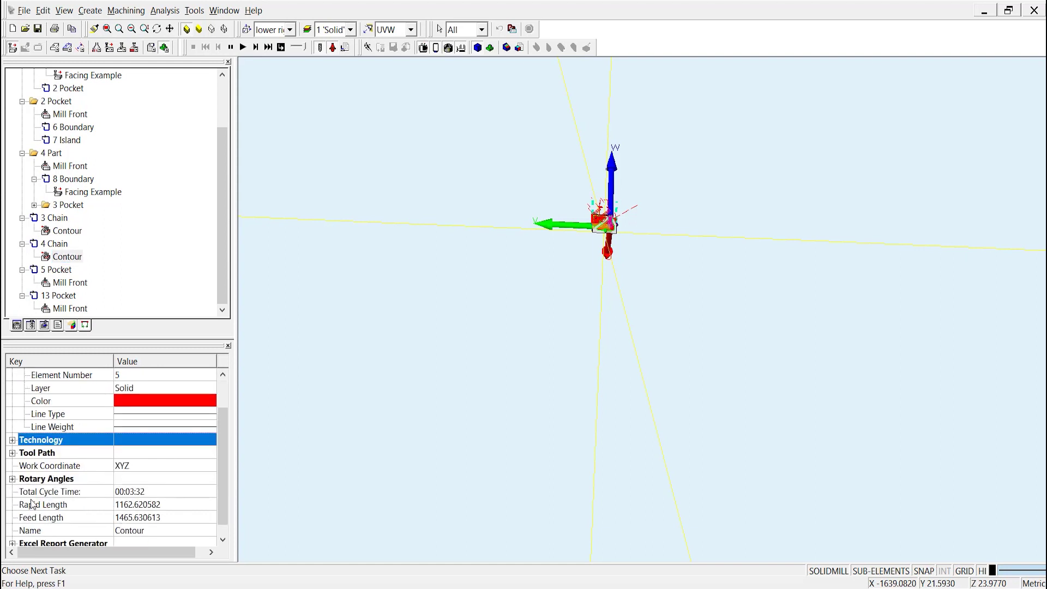
{"action": "left_click", "coordinate": [11, 479]}
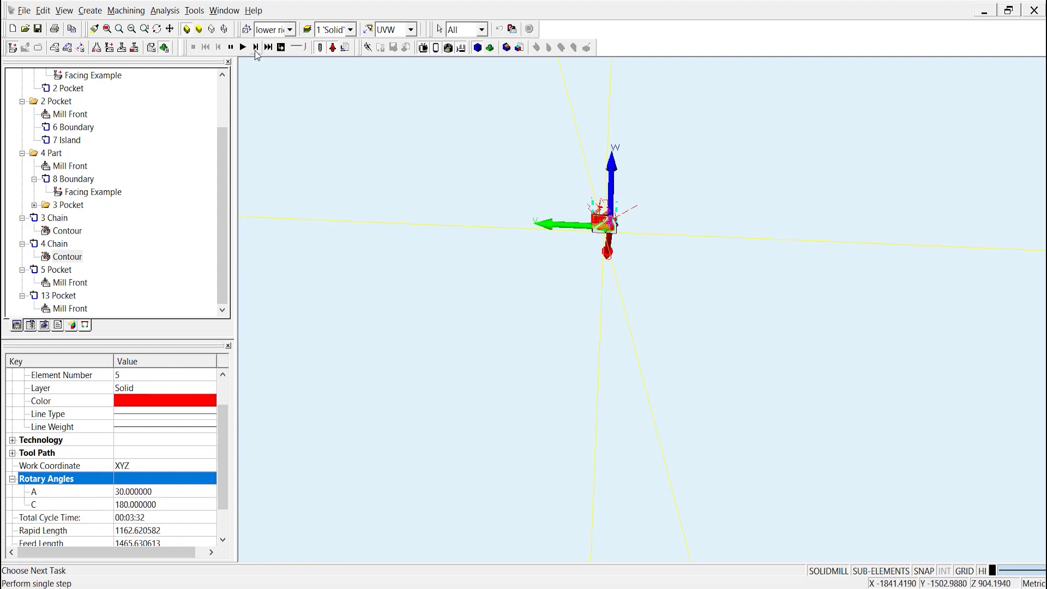
Step: Simulate and single-step the 4 Chain Contour with the table at A 30, C 180
{"action": "left_click", "coordinate": [255, 48]}
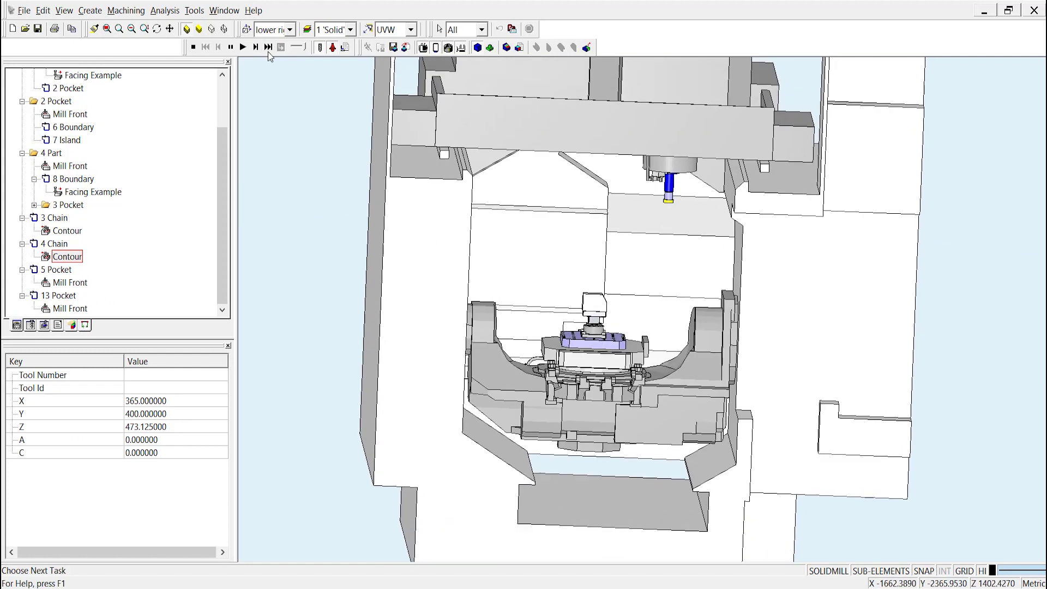
{"action": "left_click", "coordinate": [256, 47]}
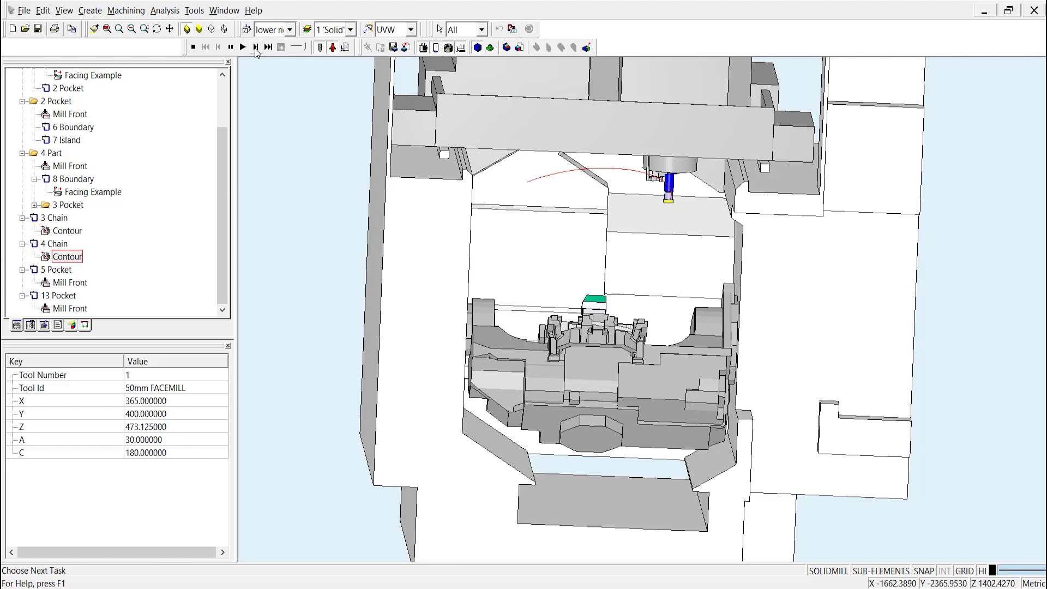
Step: Stop the simulation and pick -30.000000 for rotary angle A, giving C 0
{"action": "left_click", "coordinate": [193, 48]}
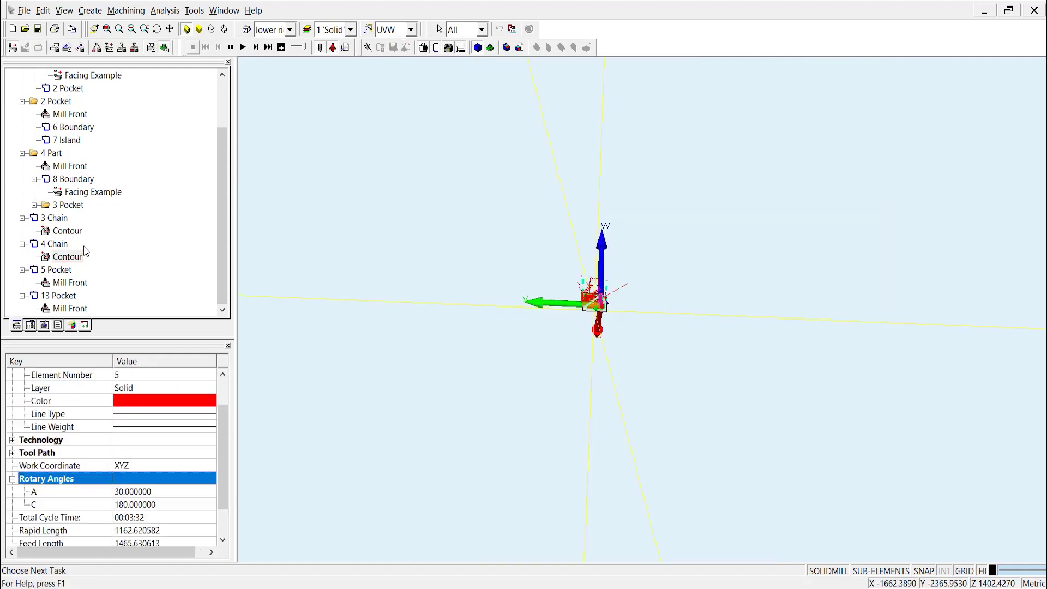
{"action": "left_click", "coordinate": [140, 494]}
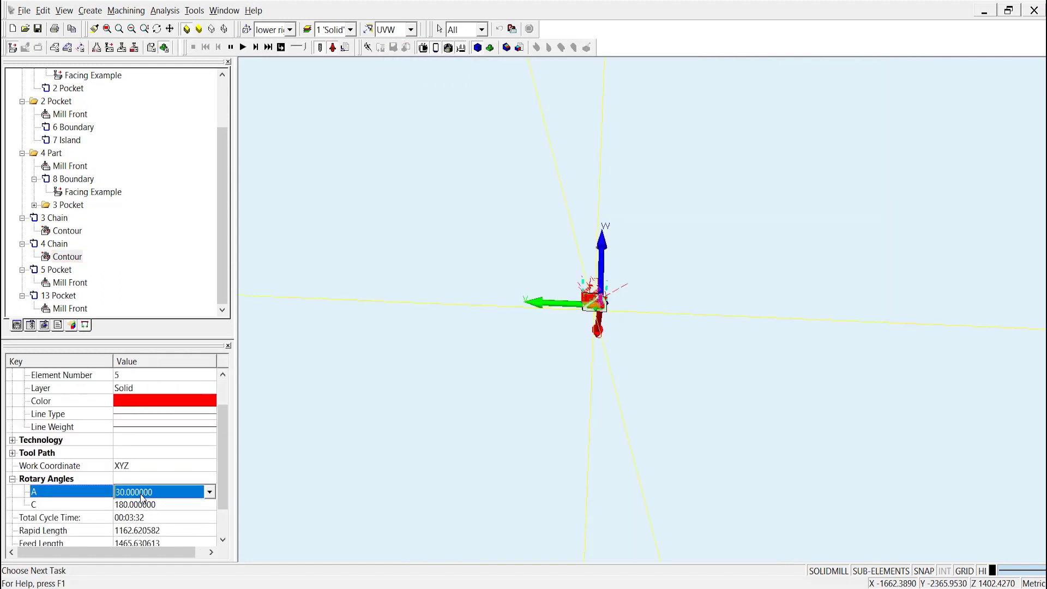
{"action": "left_click", "coordinate": [140, 492]}
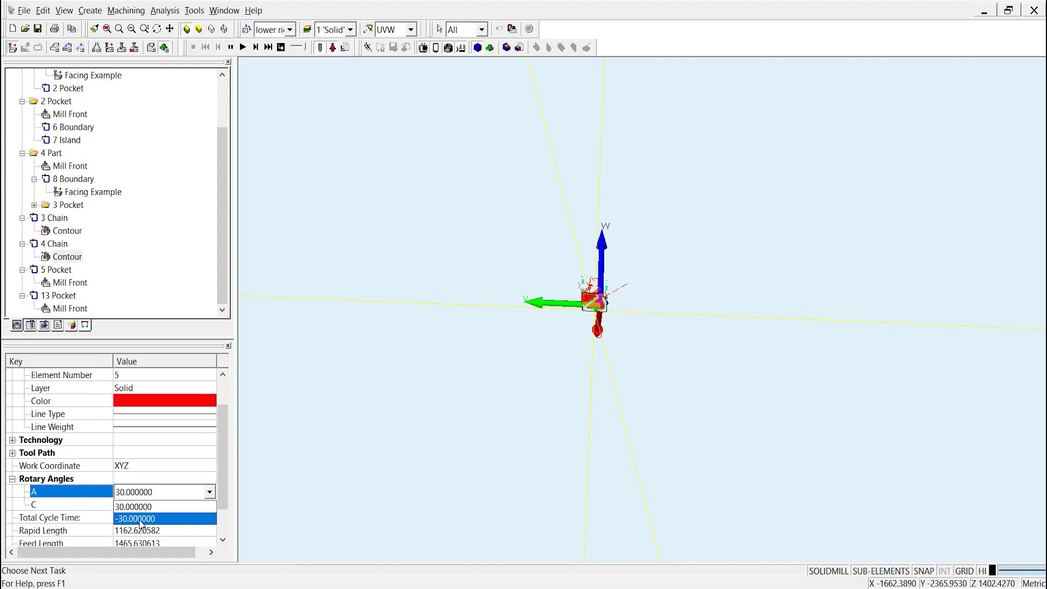
{"action": "left_click", "coordinate": [141, 518]}
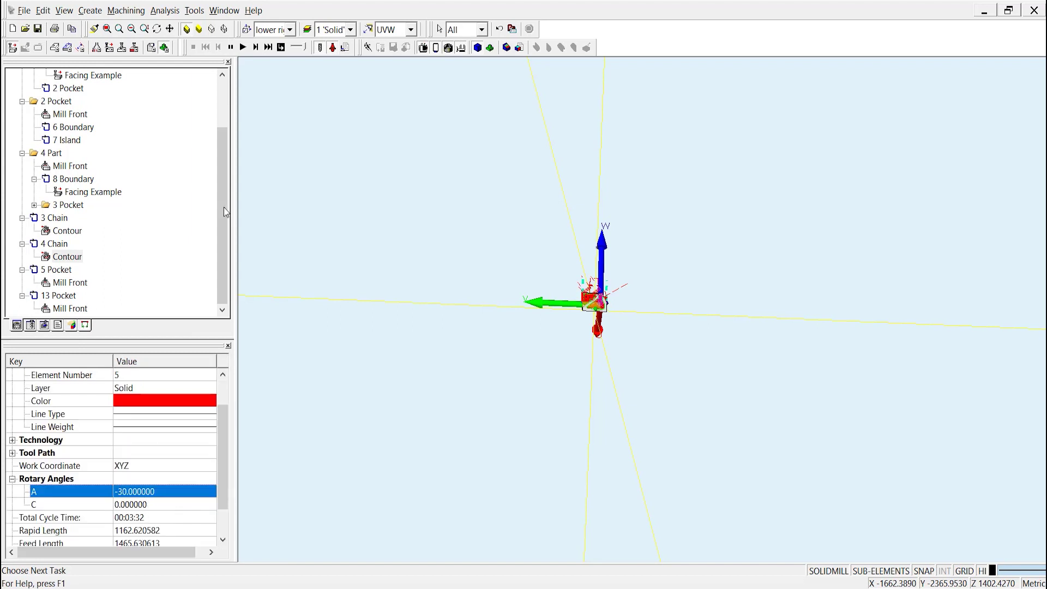
Step: Simulate the 4 Chain Contour at A -30, C 0 for several single steps, then stop
{"action": "left_click", "coordinate": [58, 256]}
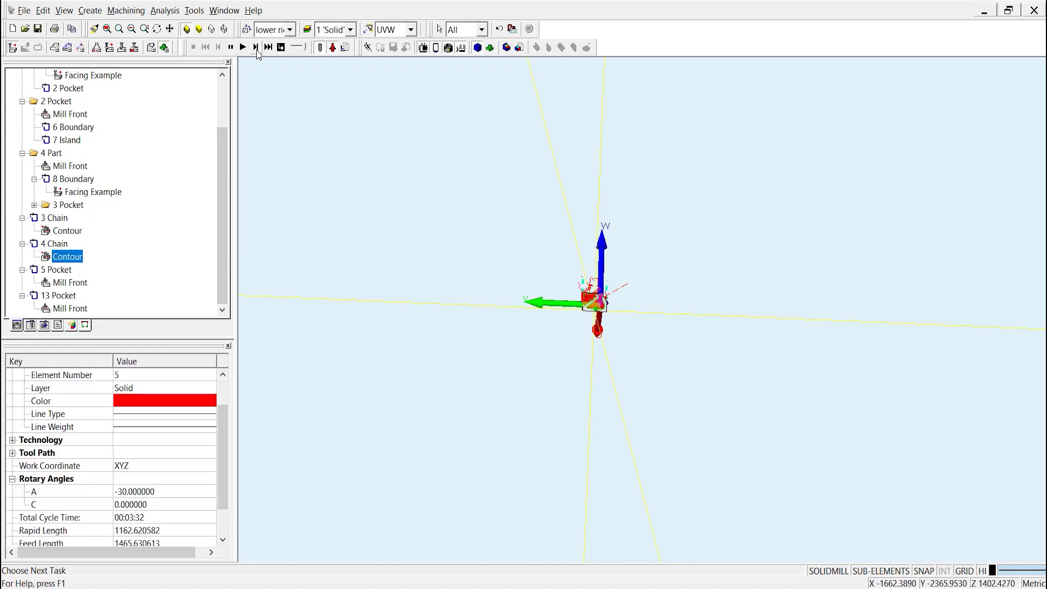
{"action": "left_click", "coordinate": [256, 47]}
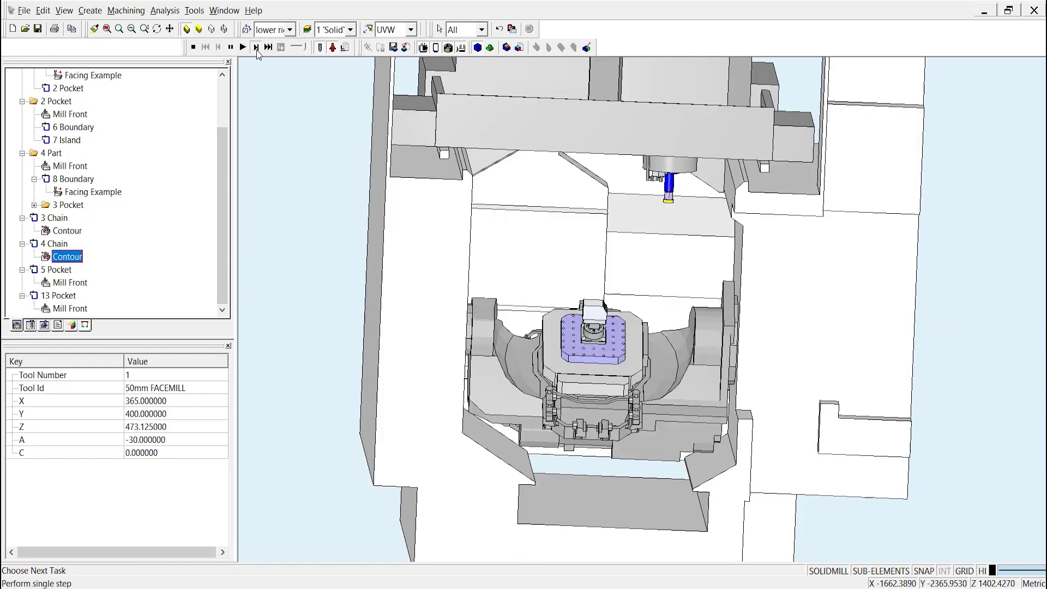
{"action": "left_click", "coordinate": [256, 48]}
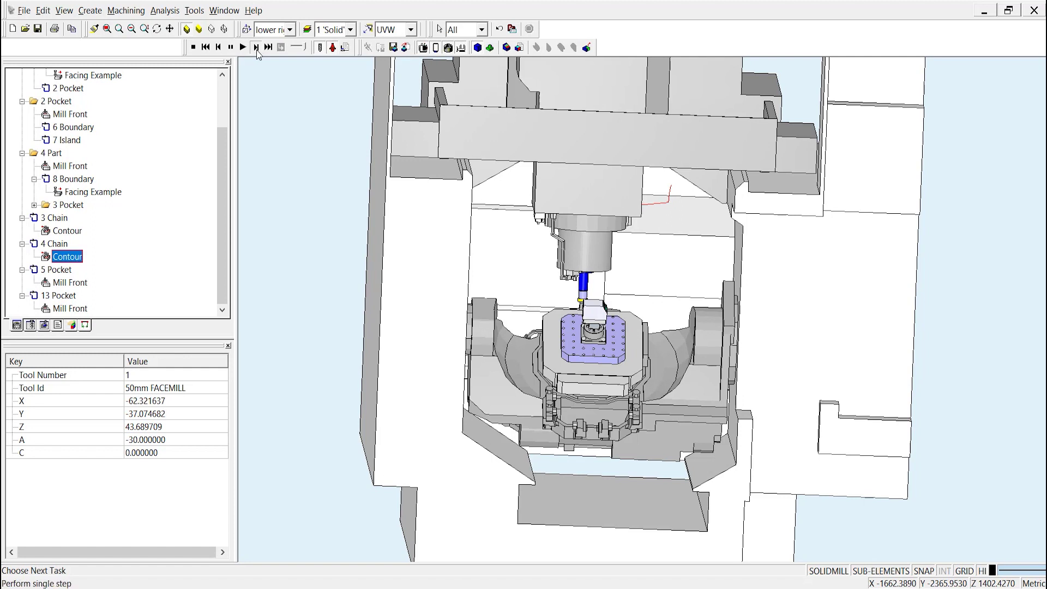
{"action": "left_click", "coordinate": [255, 47]}
{"action": "left_click", "coordinate": [256, 47]}
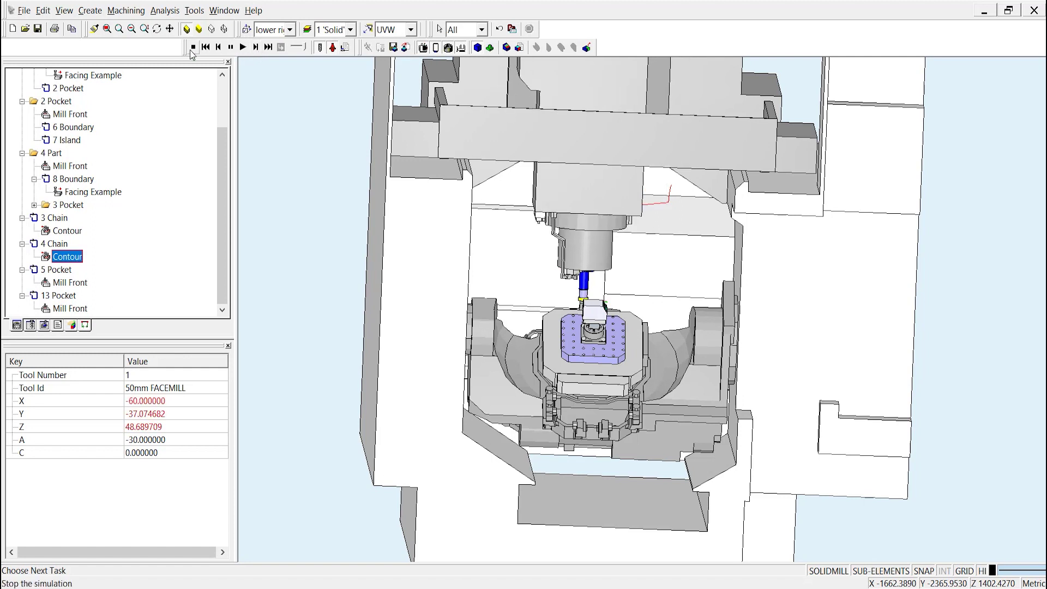
{"action": "left_click", "coordinate": [193, 49]}
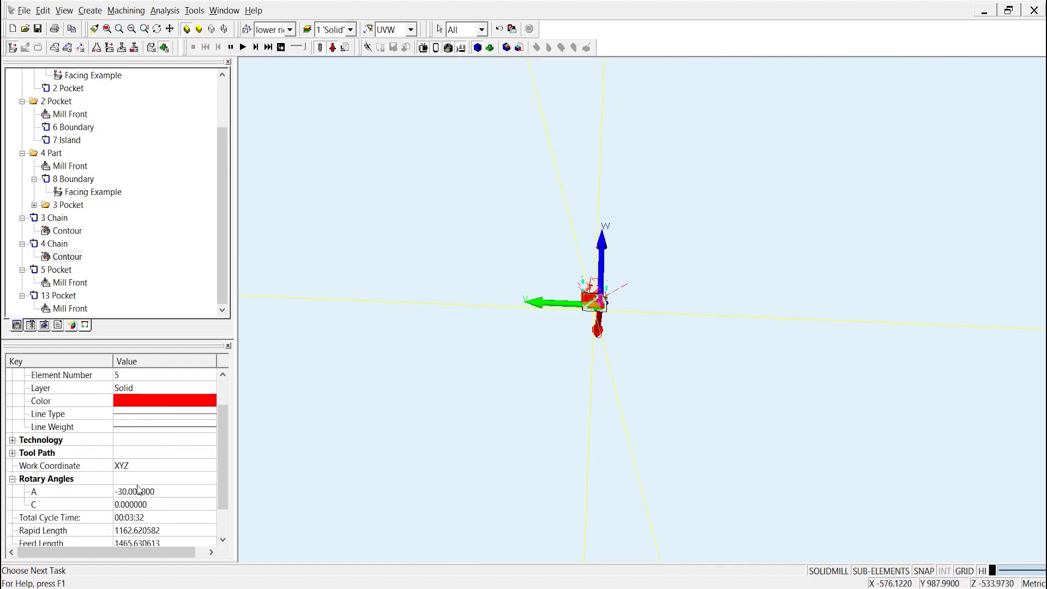